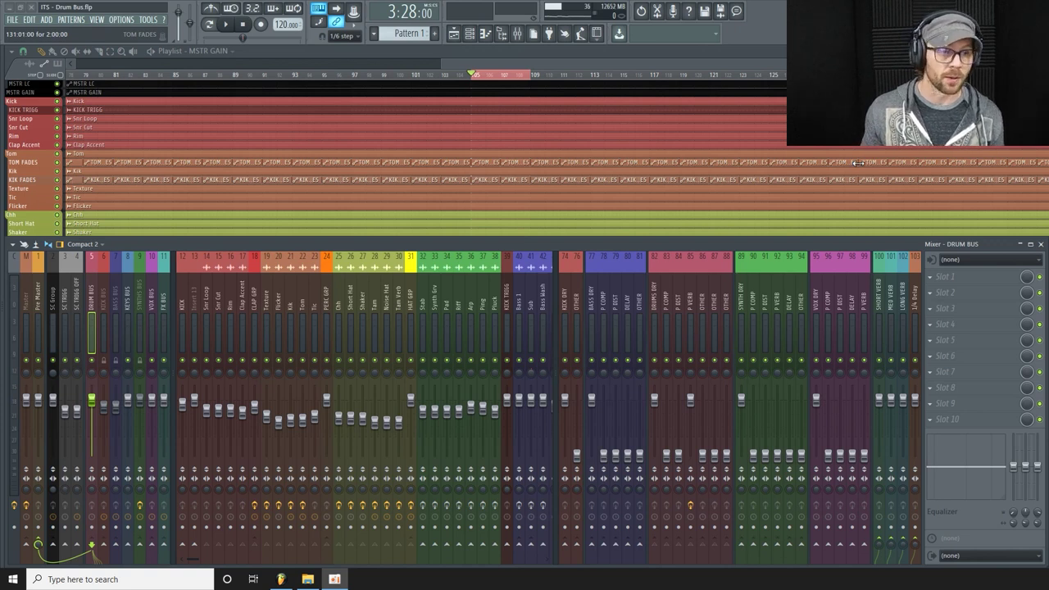
Step: Play the song briefly with the mixer hidden, then stop and bring the mixer back
{"action": "key", "text": "F9"}
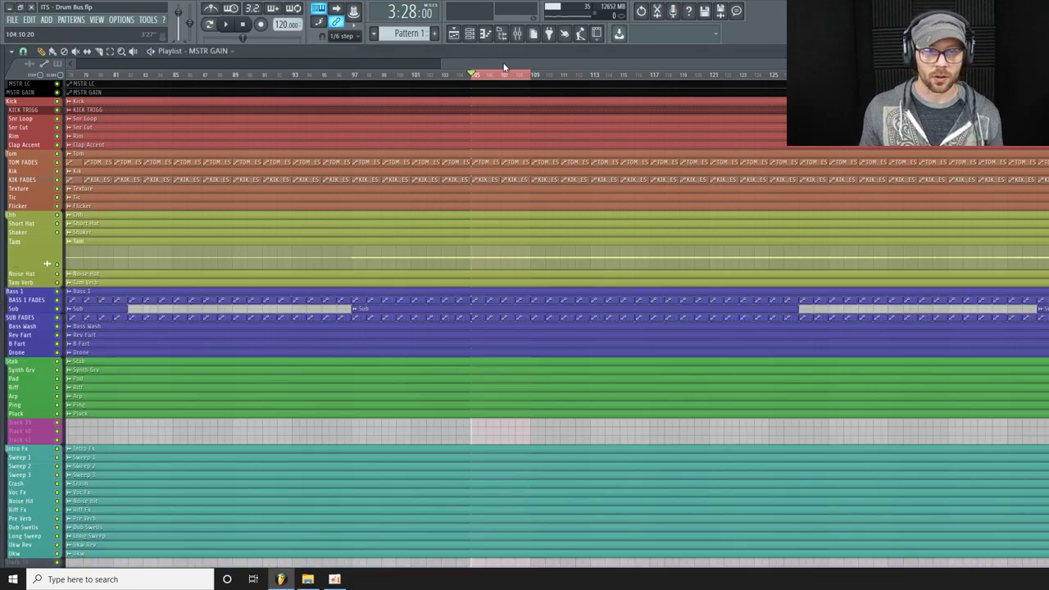
{"action": "key", "text": "space"}
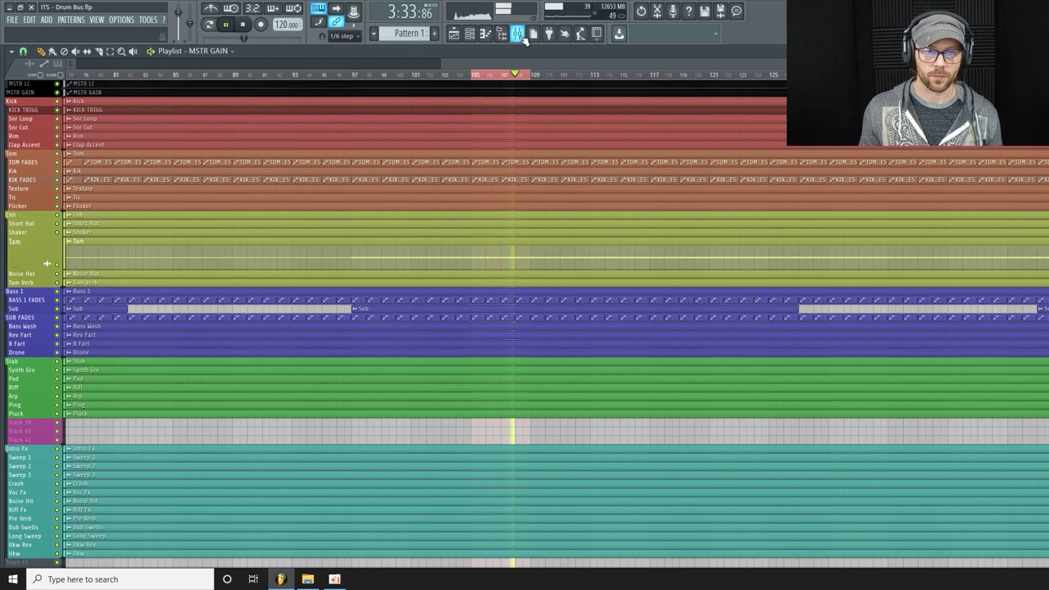
{"action": "key", "text": "space"}
Step: Load UAD UA 1176LN Legacy into DRUM BUS insert slot 1 and position its window
{"action": "left_click", "coordinate": [519, 36]}
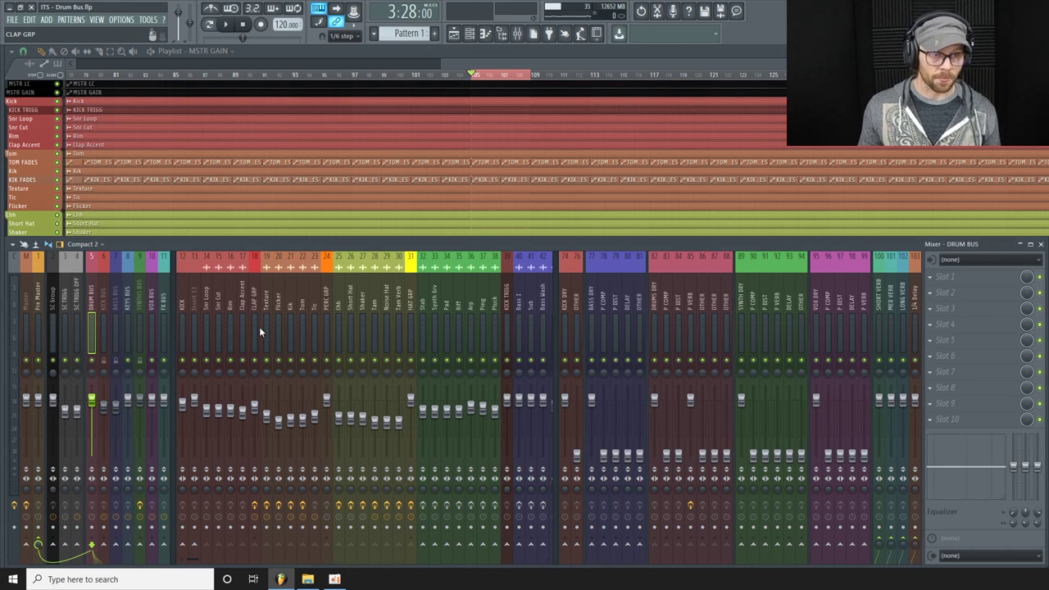
{"action": "left_click", "coordinate": [954, 279]}
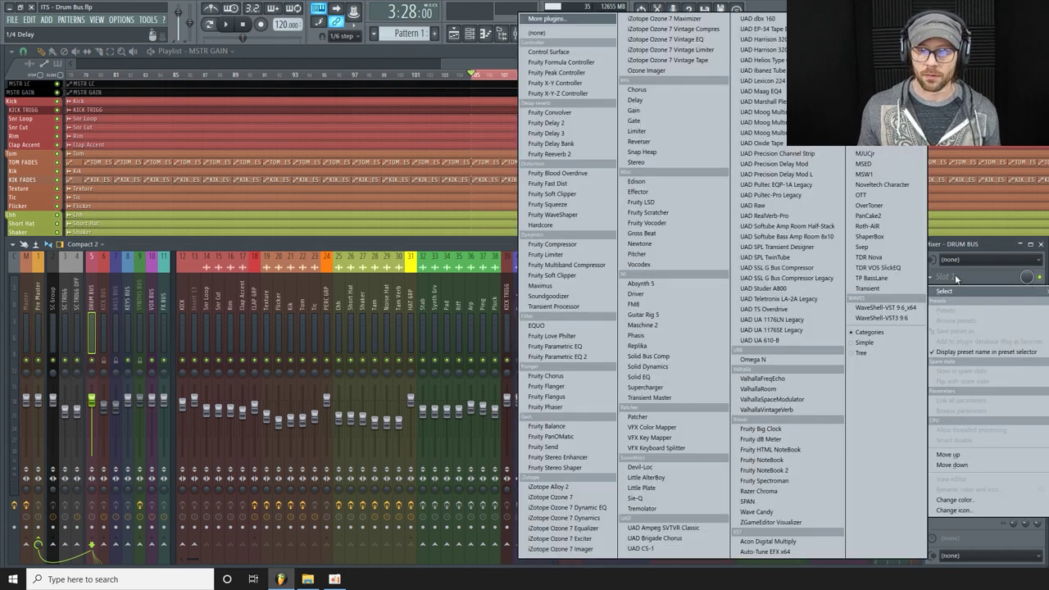
{"action": "left_click", "coordinate": [807, 321]}
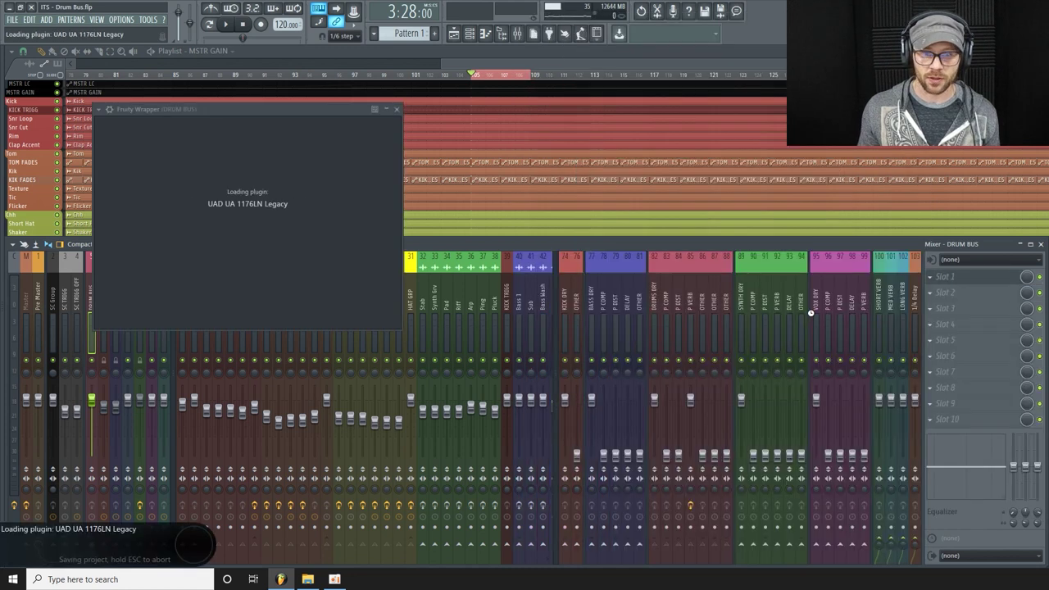
{"action": "left_click_drag", "start_coordinate": [308, 110], "coordinate": [313, 129]}
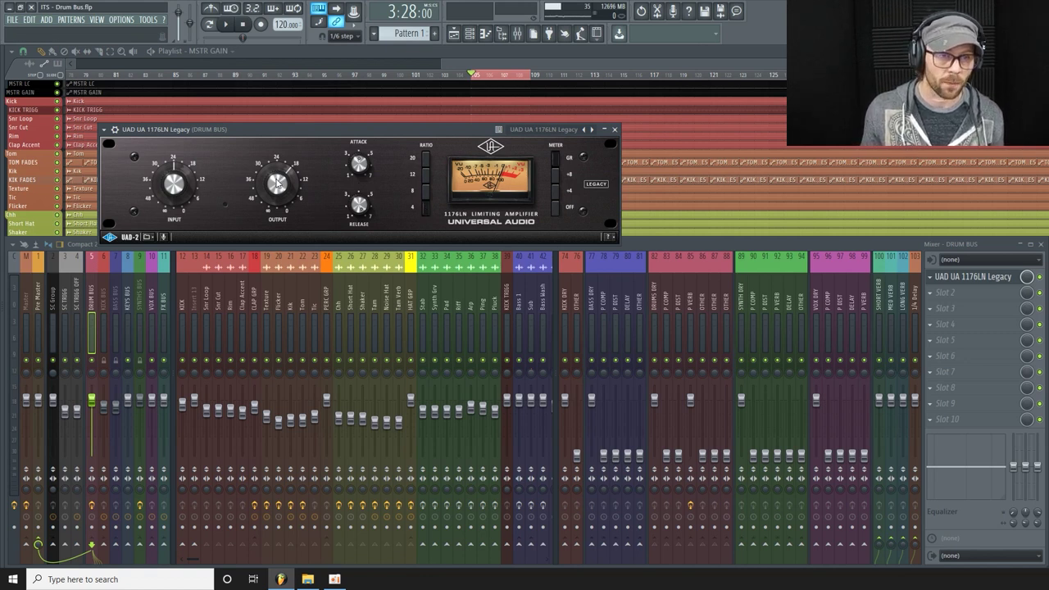
Step: Start playback and push the 1176 input up to about -6.7 dB
{"action": "scroll", "coordinate": [272, 188], "scroll_direction": "down", "scroll_amount": 3}
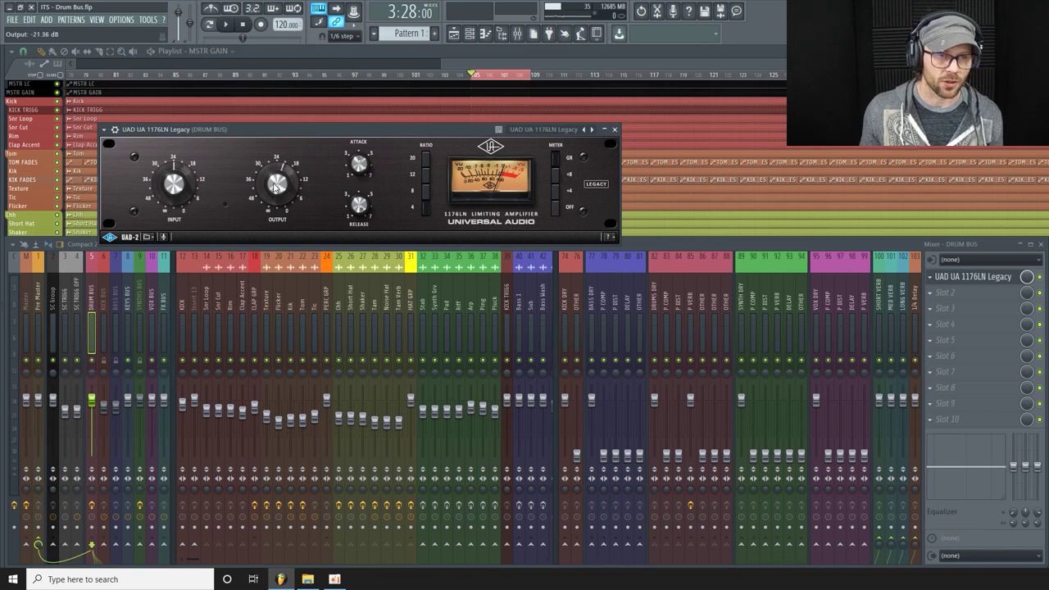
{"action": "scroll", "coordinate": [272, 188], "scroll_direction": "down", "scroll_amount": 1}
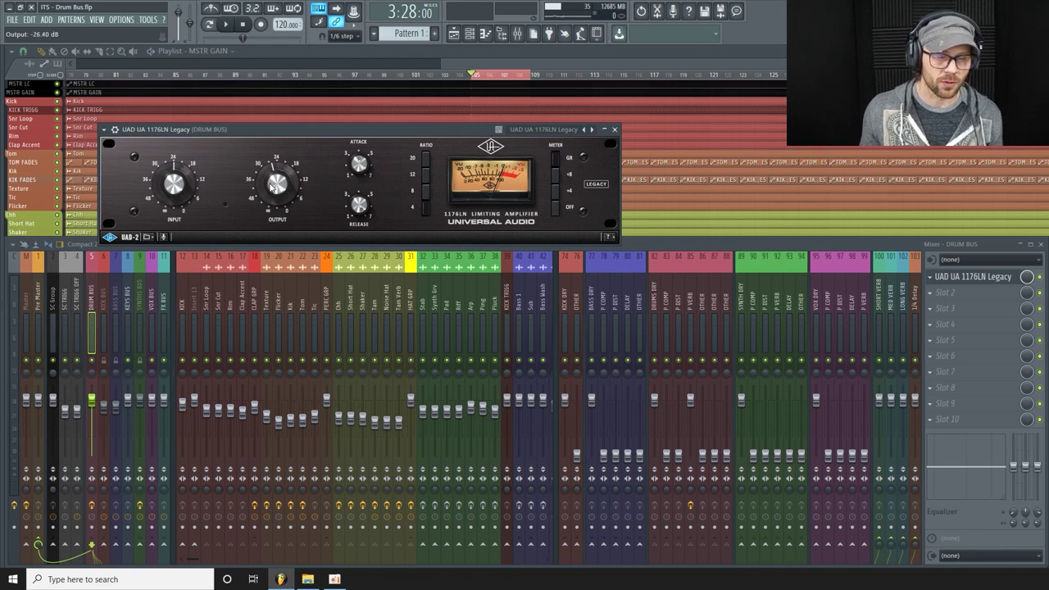
{"action": "scroll", "coordinate": [271, 188], "scroll_direction": "down", "scroll_amount": 1}
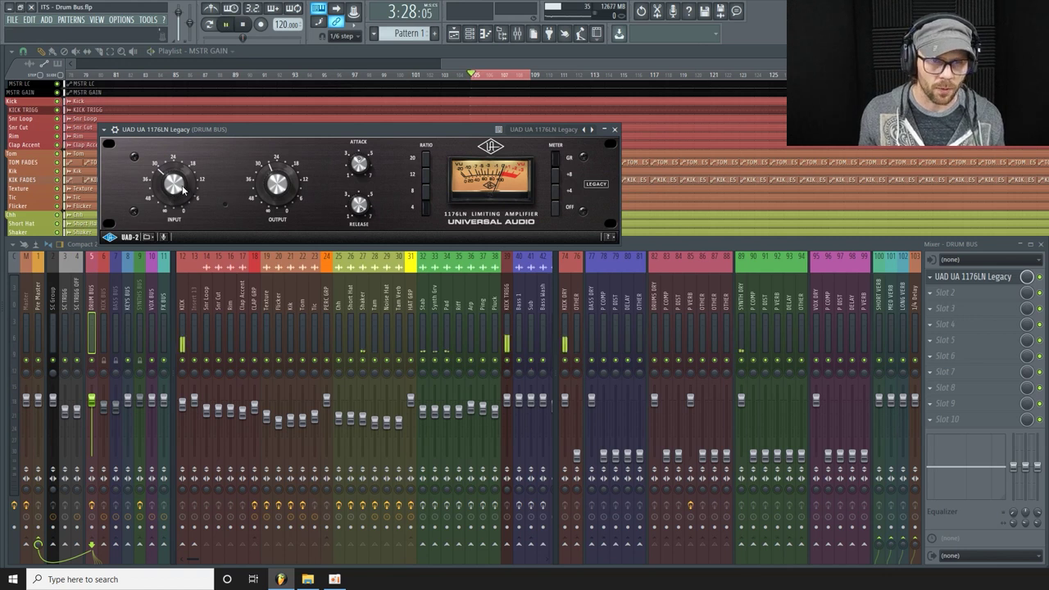
{"action": "key", "text": "space"}
{"action": "mouse_move", "coordinate": [181, 191]}
{"action": "left_mouse_down"}
{"action": "mouse_move", "coordinate": [188, 166]}
{"action": "mouse_move", "coordinate": [178, 187]}
{"action": "mouse_move", "coordinate": [185, 178]}
{"action": "left_mouse_up"}
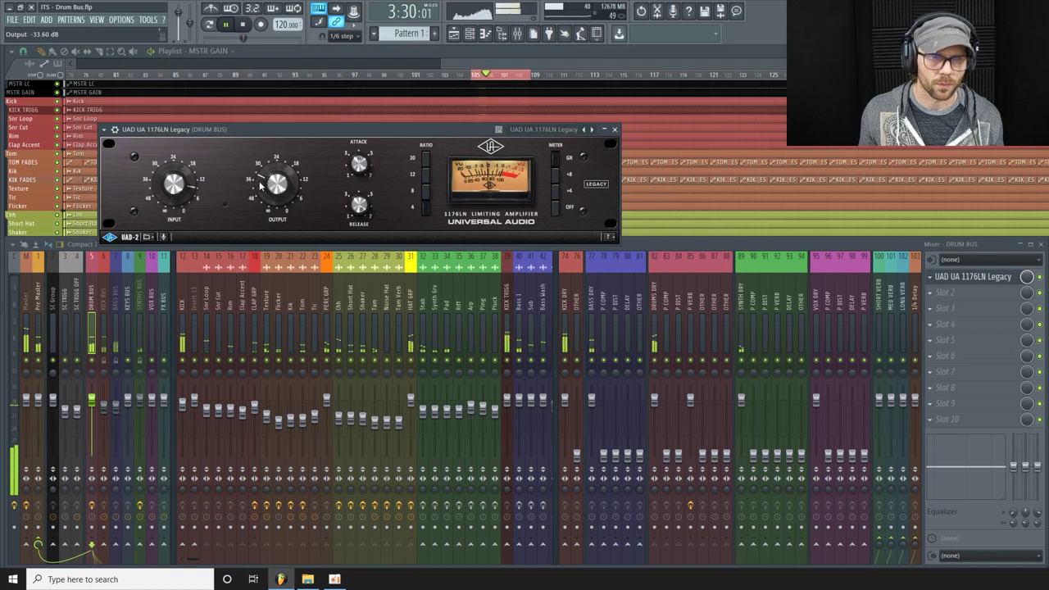
{"action": "left_click_drag", "start_coordinate": [175, 188], "coordinate": [183, 184]}
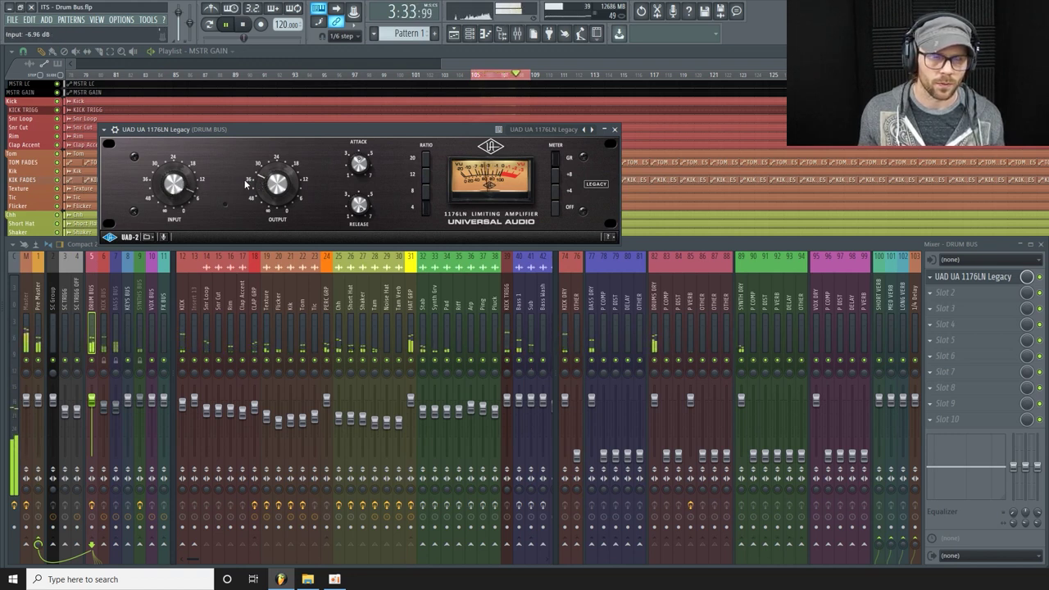
Step: Tune the 1176 to about -44 dB output, 2.9 attack and -12.5 dB input
{"action": "left_click_drag", "start_coordinate": [277, 184], "coordinate": [369, 131]}
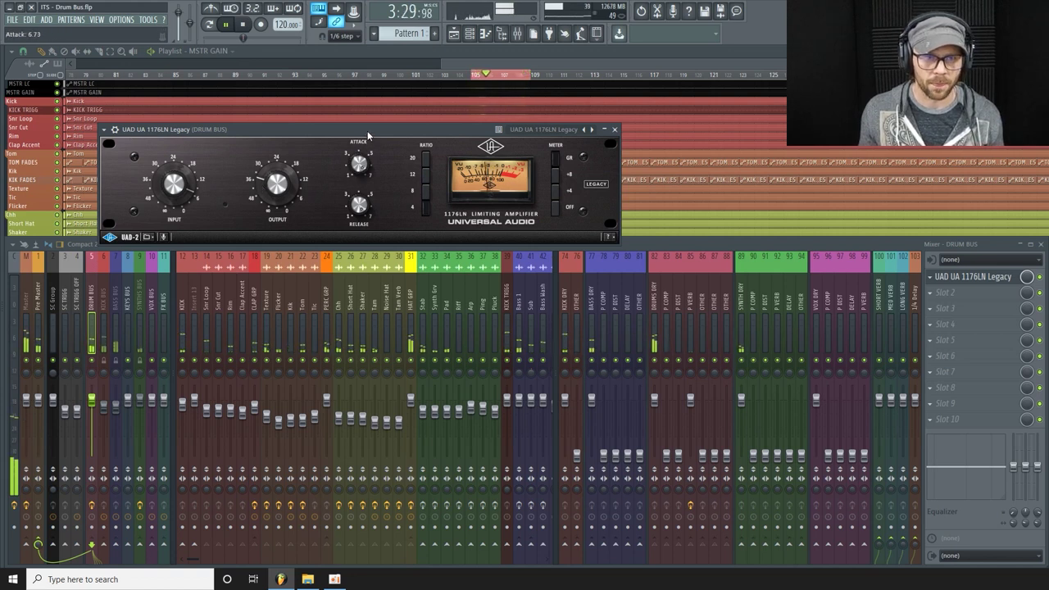
{"action": "left_click_drag", "start_coordinate": [285, 188], "coordinate": [280, 191]}
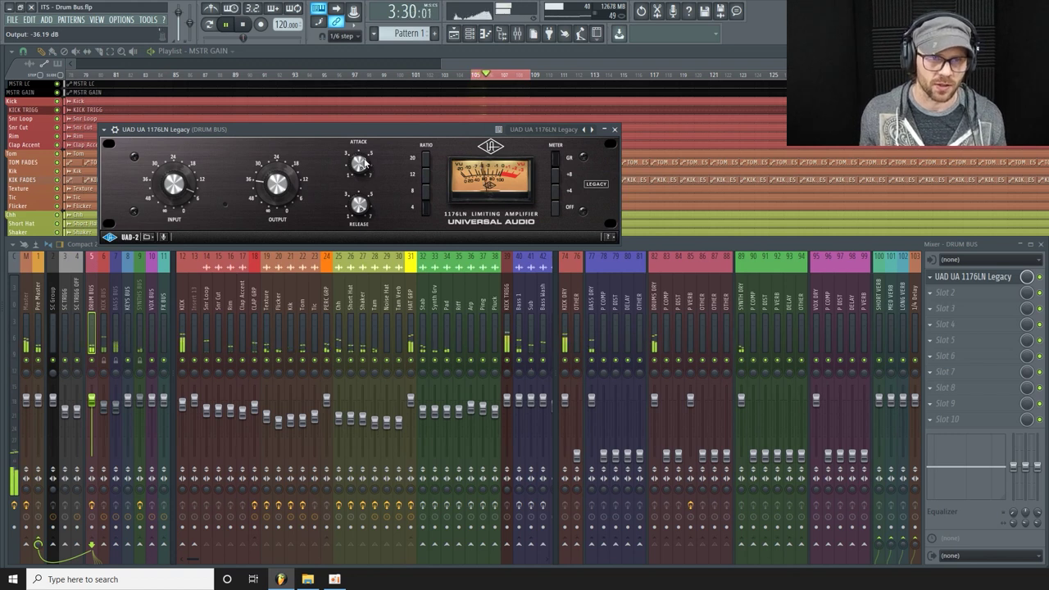
{"action": "left_click_drag", "start_coordinate": [364, 164], "coordinate": [331, 202]}
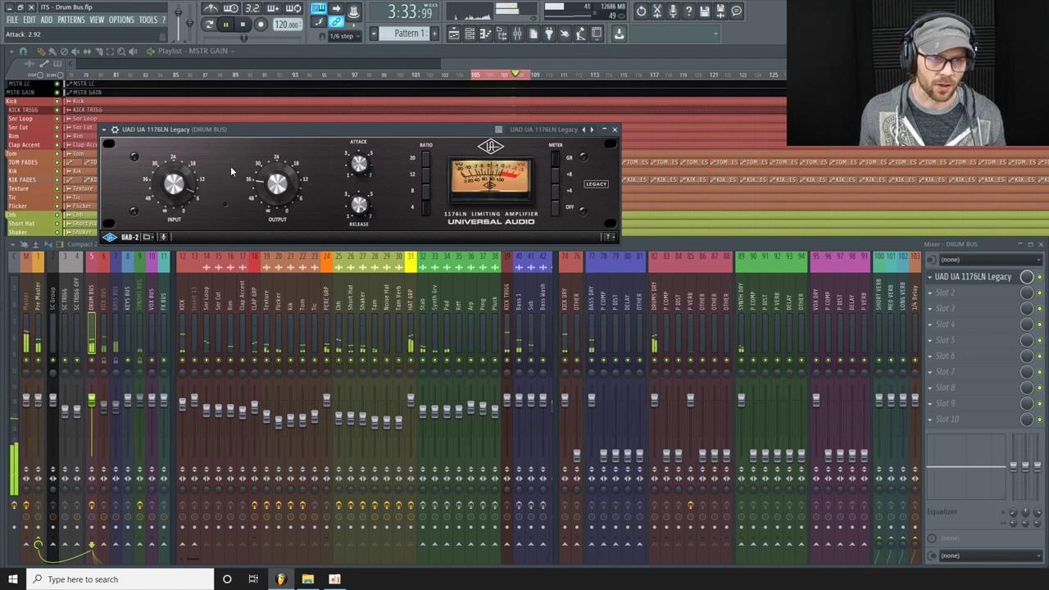
{"action": "left_click_drag", "start_coordinate": [184, 179], "coordinate": [180, 193]}
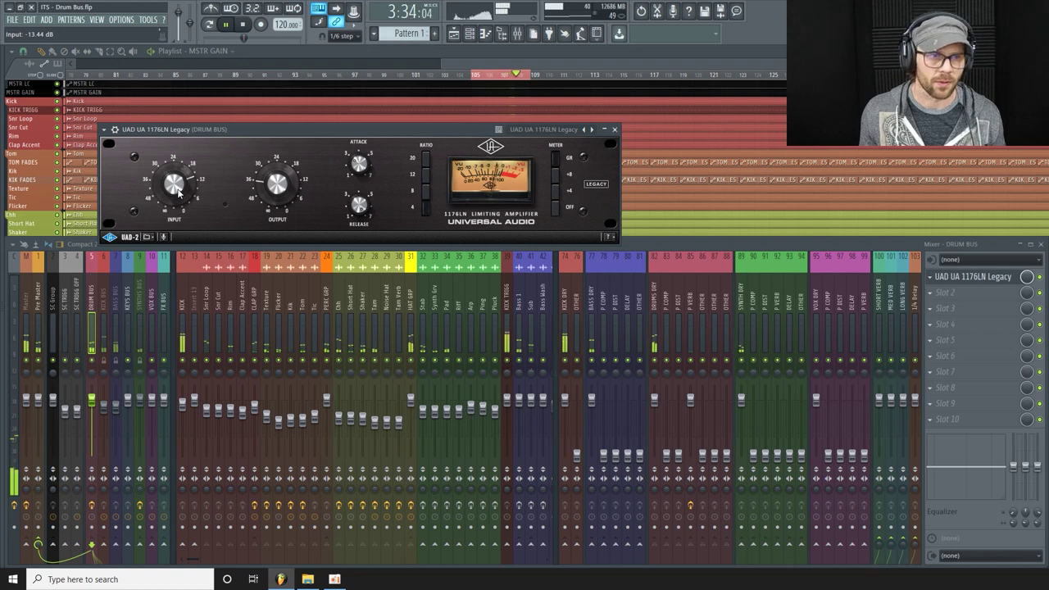
{"action": "scroll", "coordinate": [178, 192], "scroll_direction": "up", "scroll_amount": 1}
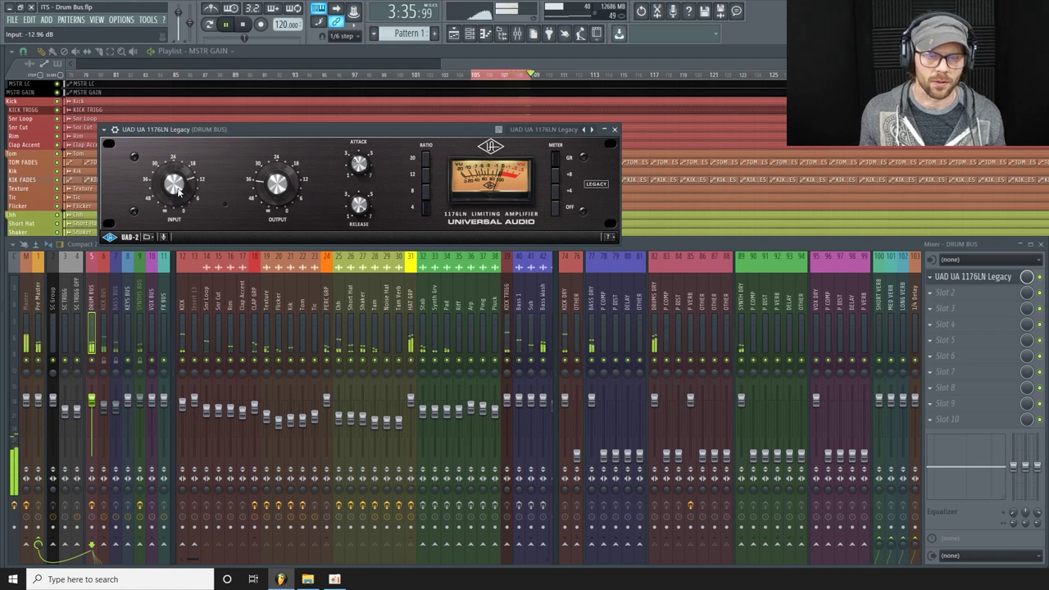
{"action": "scroll", "coordinate": [178, 191], "scroll_direction": "up", "scroll_amount": 1}
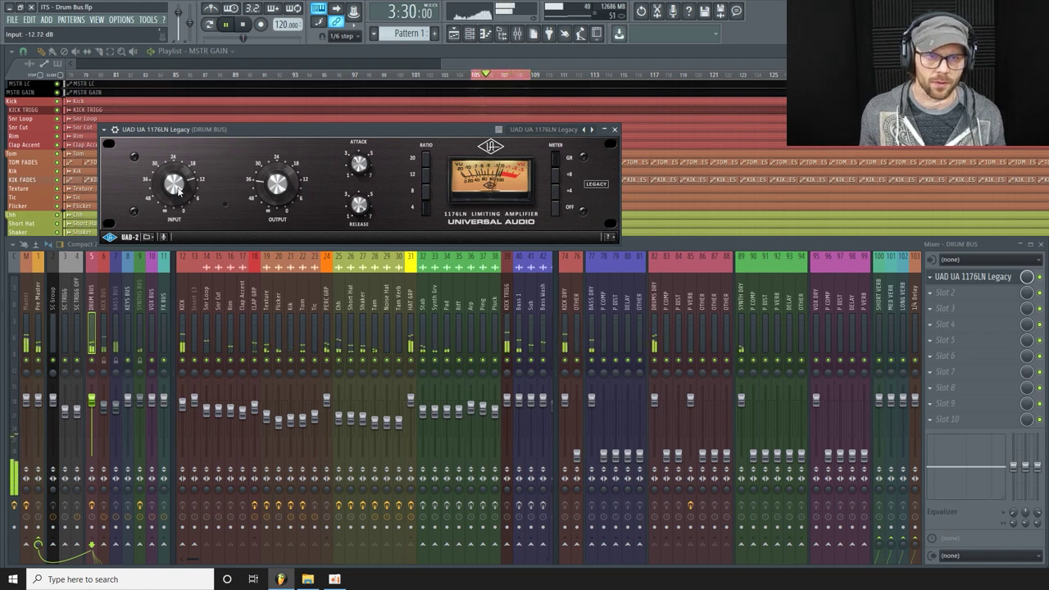
{"action": "scroll", "coordinate": [179, 191], "scroll_direction": "up", "scroll_amount": 1}
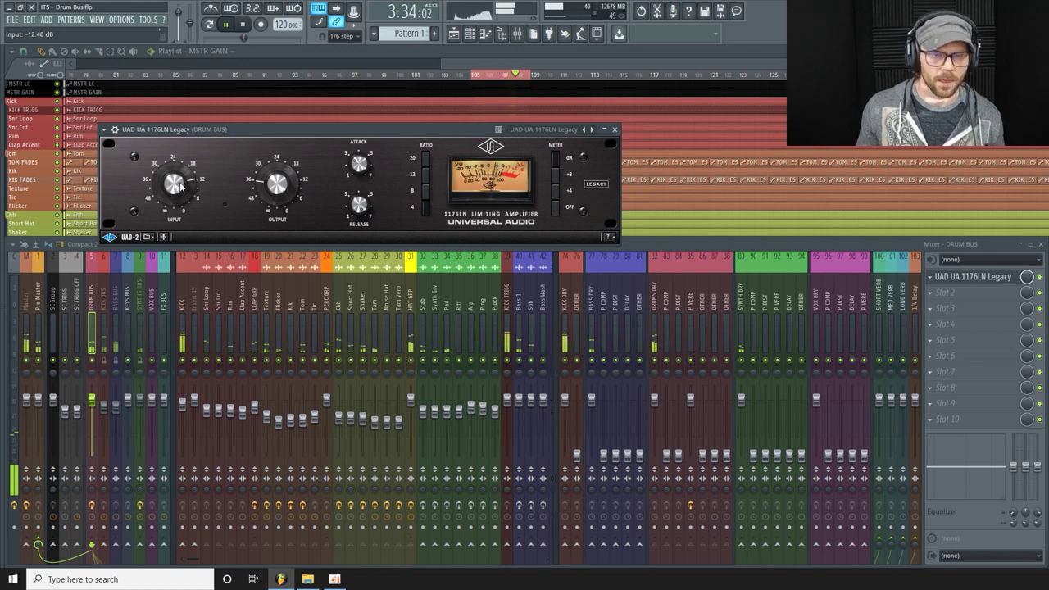
{"action": "scroll", "coordinate": [256, 182], "scroll_direction": "up", "scroll_amount": 1}
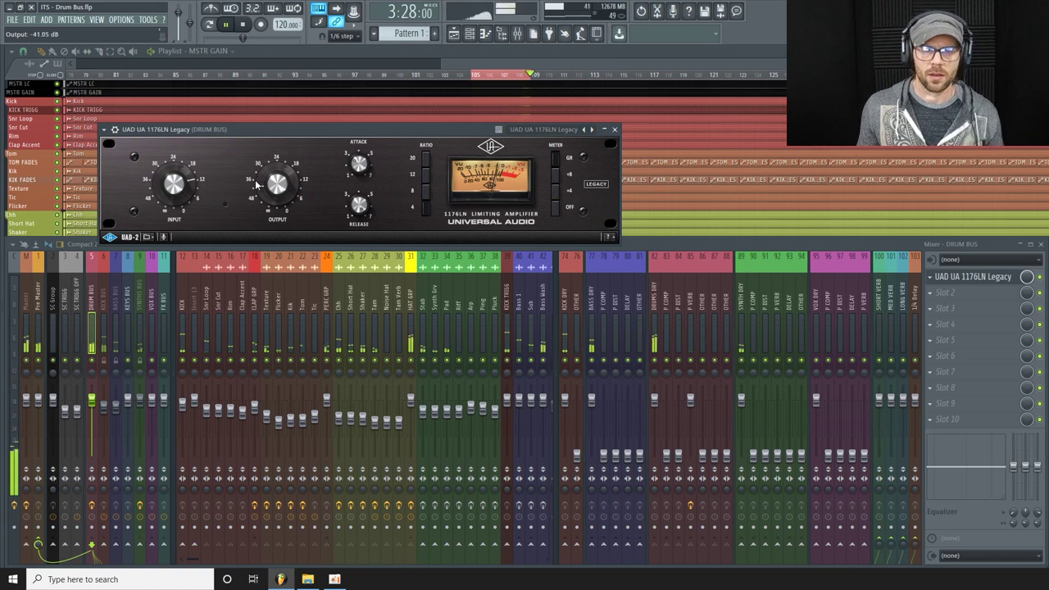
{"action": "scroll", "coordinate": [256, 182], "scroll_direction": "down", "scroll_amount": 2}
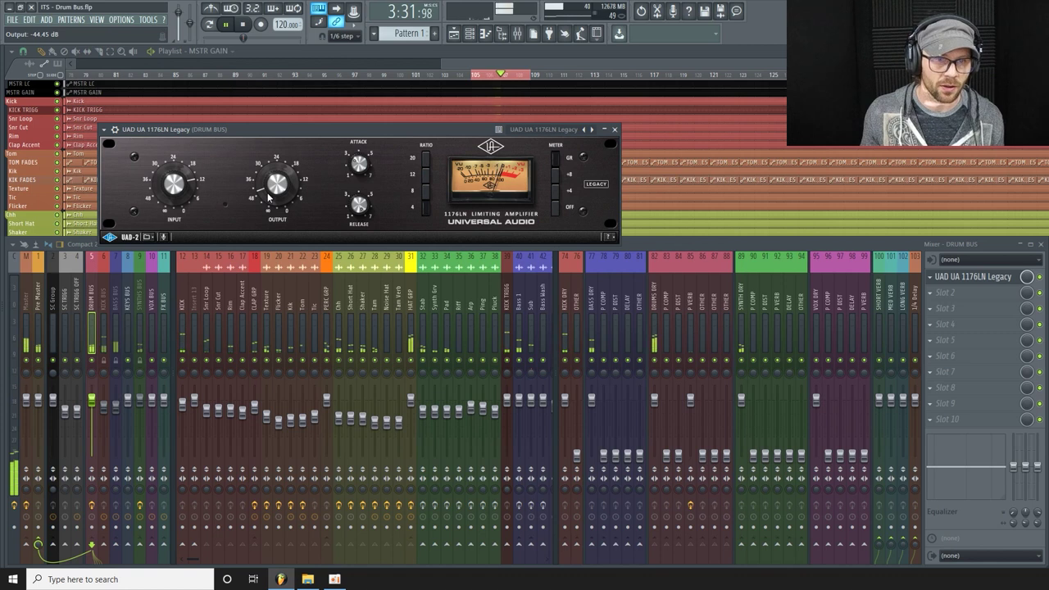
Step: Raise the 1176 output to about -31.4 dB and A/B the compressor on and off
{"action": "left_click_drag", "start_coordinate": [268, 197], "coordinate": [268, 191]}
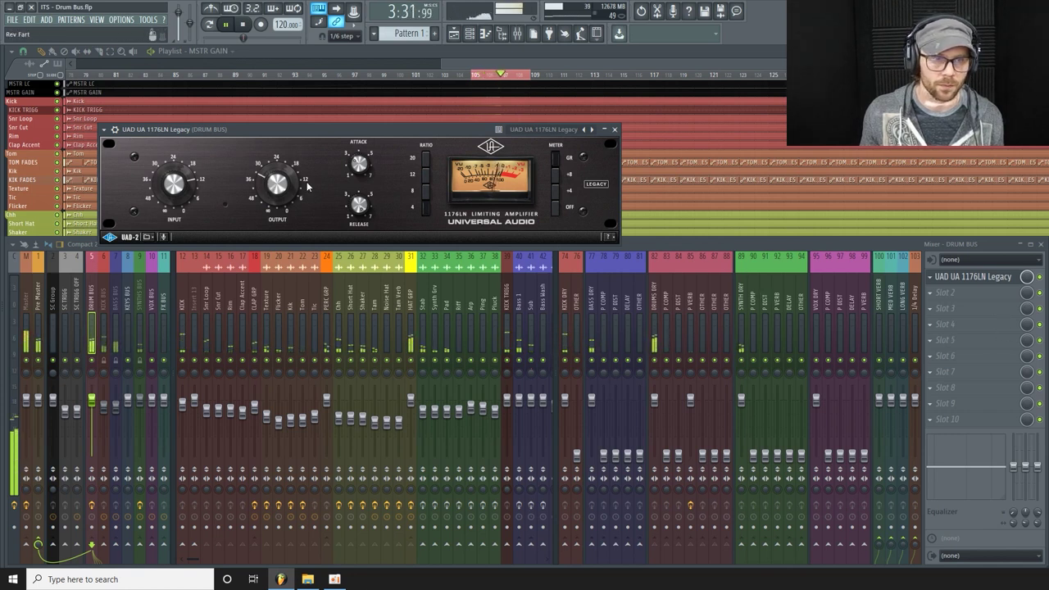
{"action": "left_click_drag", "start_coordinate": [270, 190], "coordinate": [272, 184]}
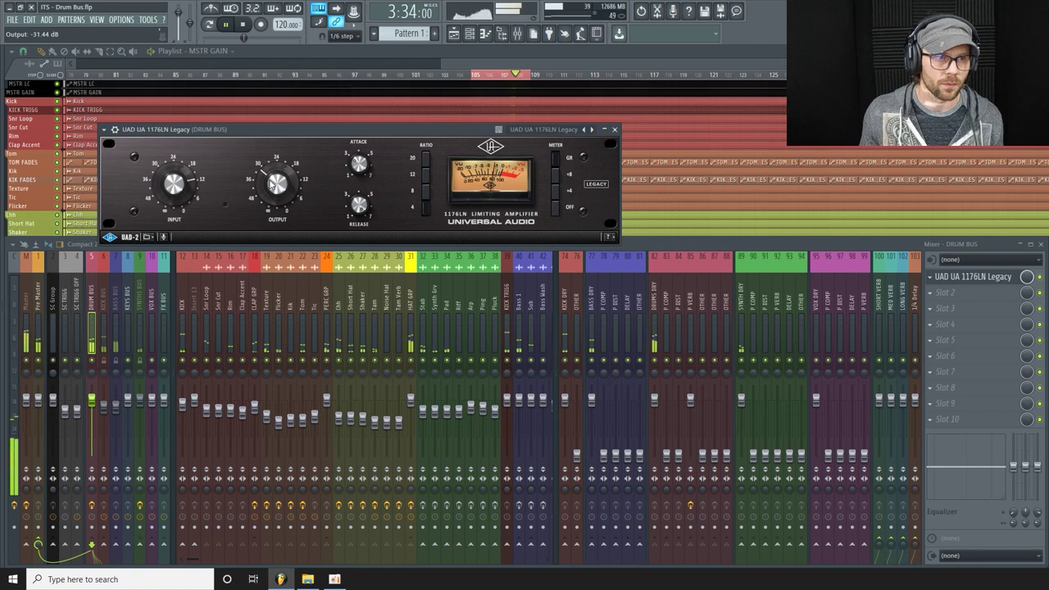
{"action": "left_click", "coordinate": [1043, 280]}
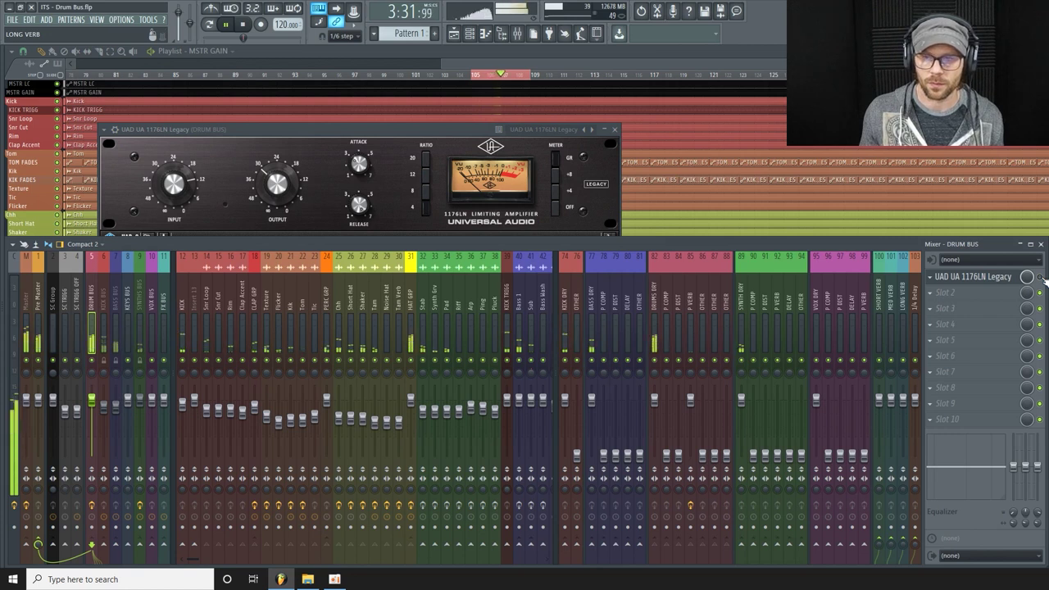
{"action": "left_click", "coordinate": [262, 176]}
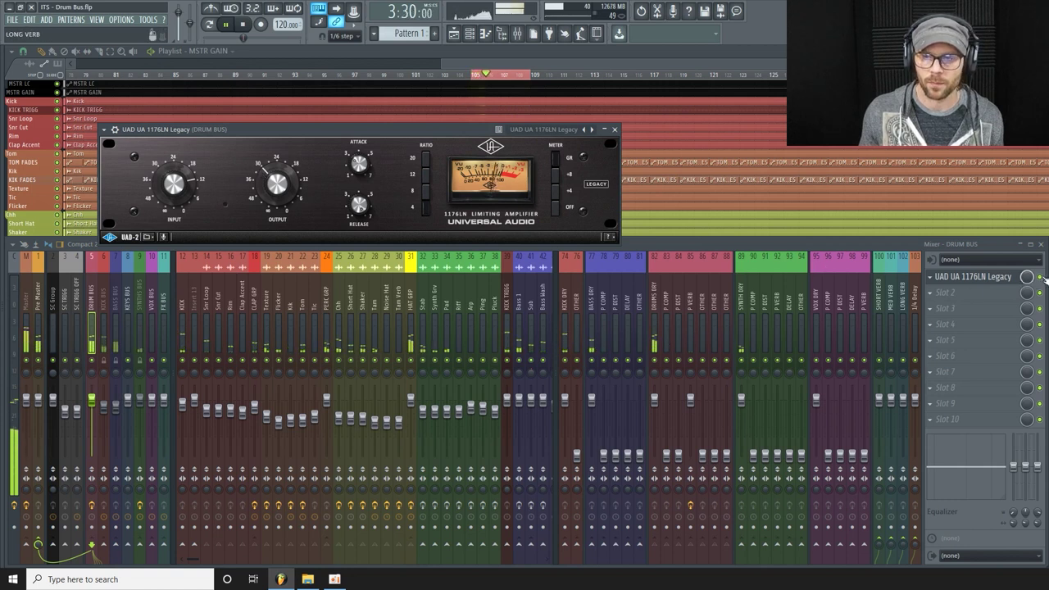
{"action": "left_click", "coordinate": [1043, 279]}
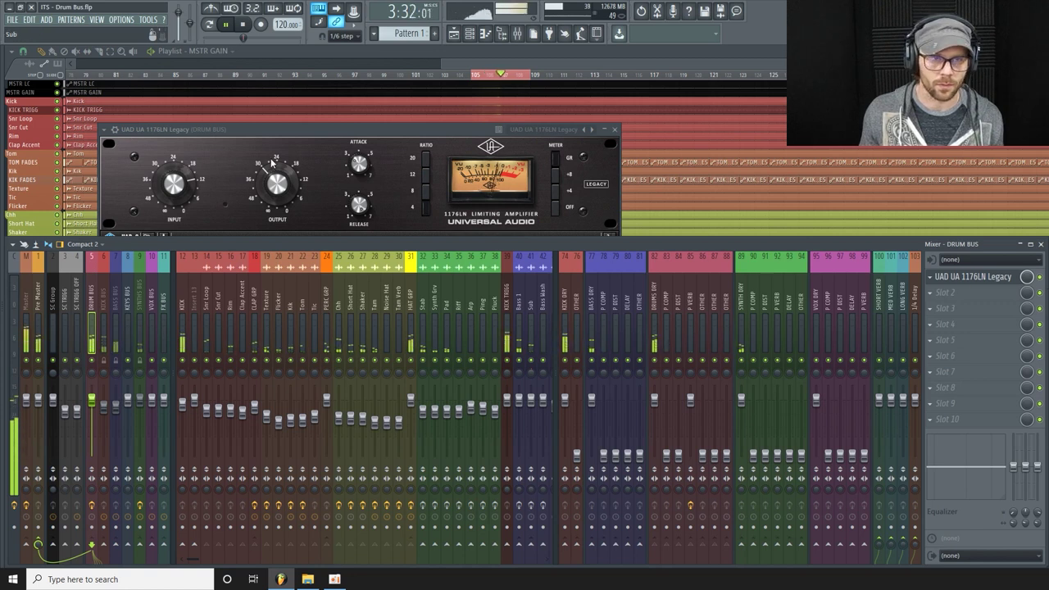
Step: Nudge the 1176 output to about -30.2 dB while comparing, then bring its window forward
{"action": "left_click_drag", "start_coordinate": [272, 162], "coordinate": [274, 174]}
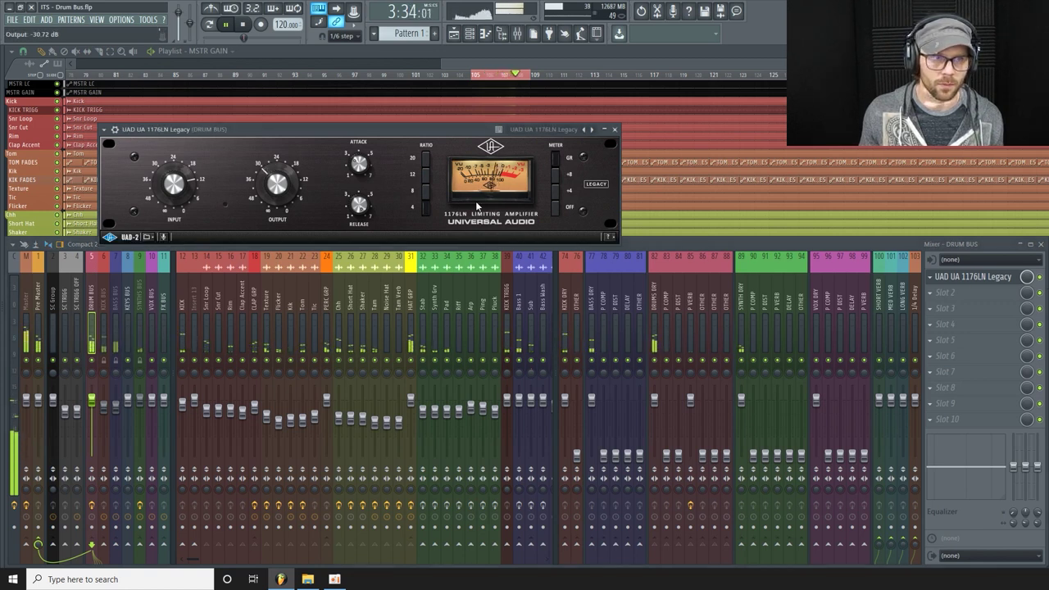
{"action": "left_click", "coordinate": [1040, 278]}
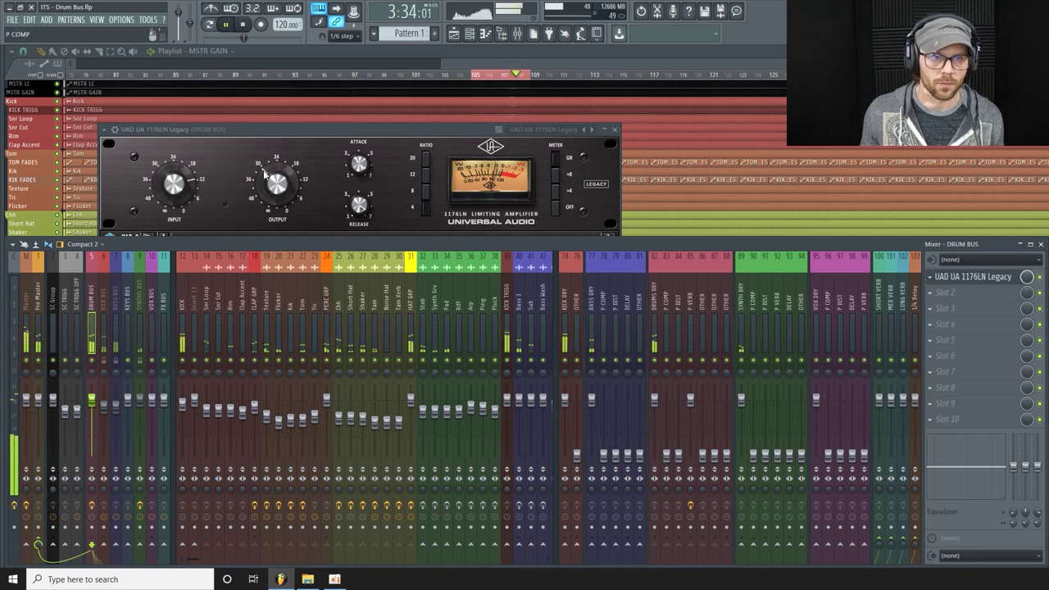
{"action": "left_click", "coordinate": [263, 172]}
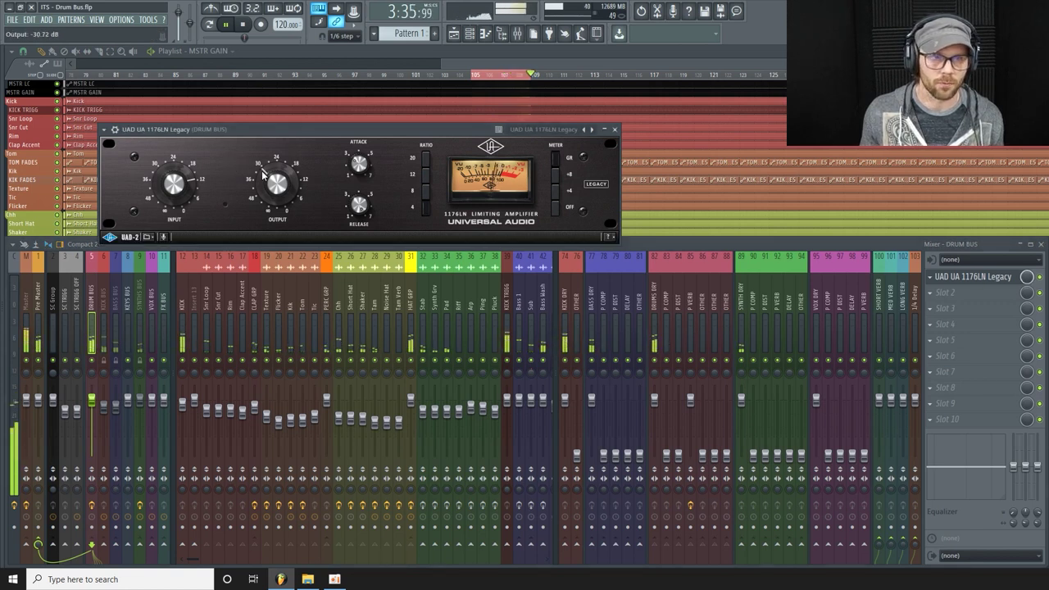
{"action": "left_click_drag", "start_coordinate": [263, 173], "coordinate": [261, 173]}
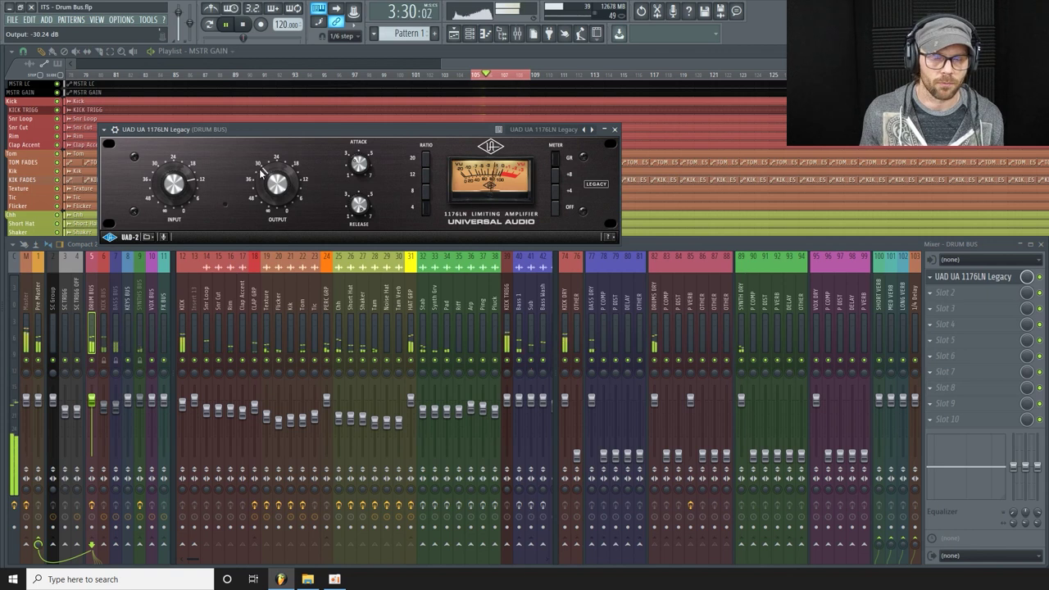
{"action": "left_click", "coordinate": [1042, 280]}
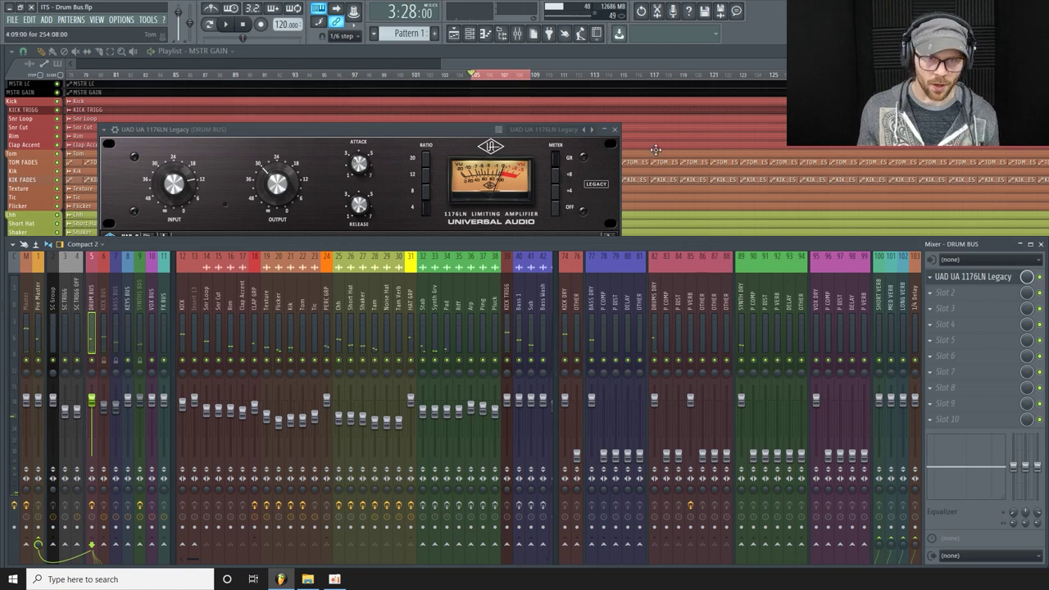
{"action": "left_click", "coordinate": [413, 128]}
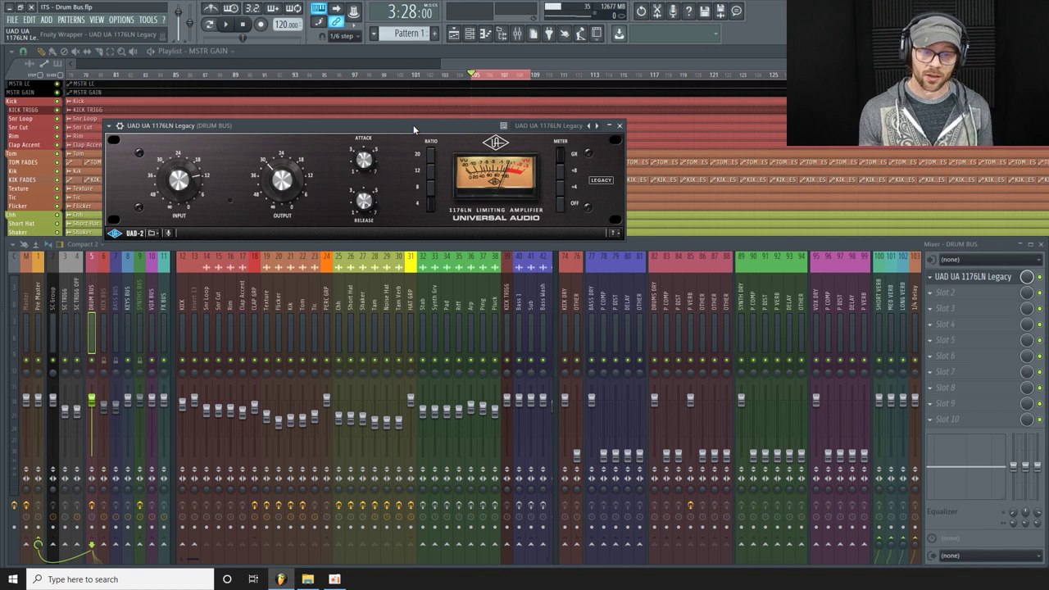
Step: Move the 1176LN window right and load UAD Oxide Tape into DRUM BUS slot 2
{"action": "left_click_drag", "start_coordinate": [414, 129], "coordinate": [711, 111]}
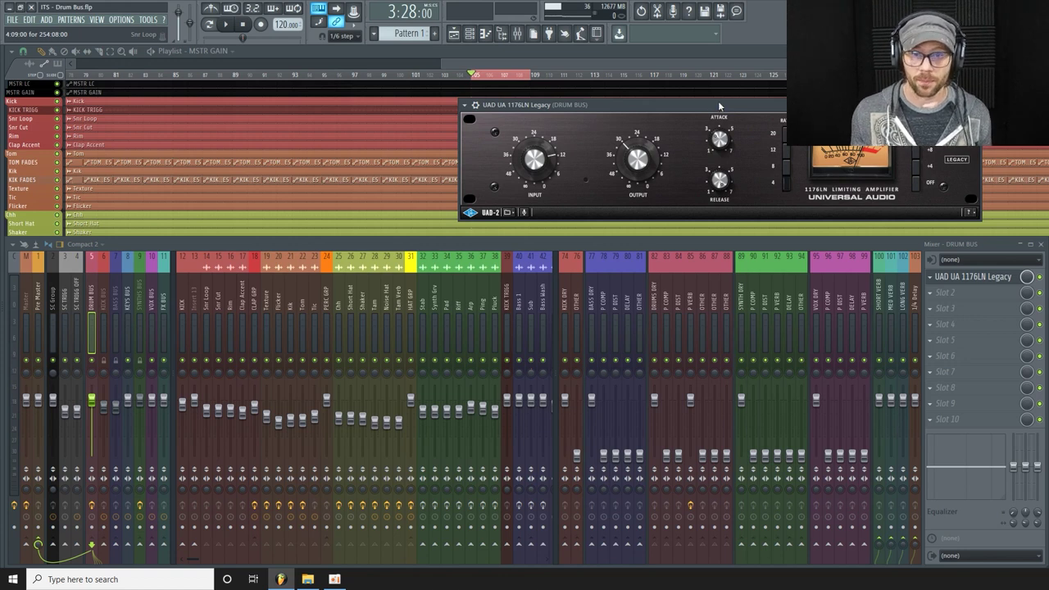
{"action": "left_click_drag", "start_coordinate": [718, 101], "coordinate": [742, 104]}
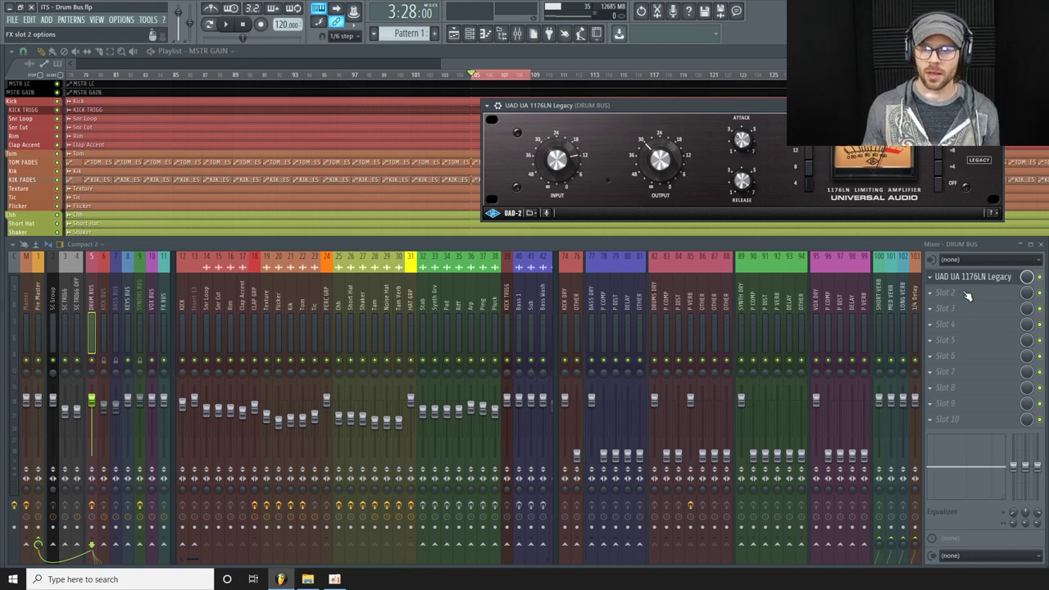
{"action": "left_click", "coordinate": [966, 294]}
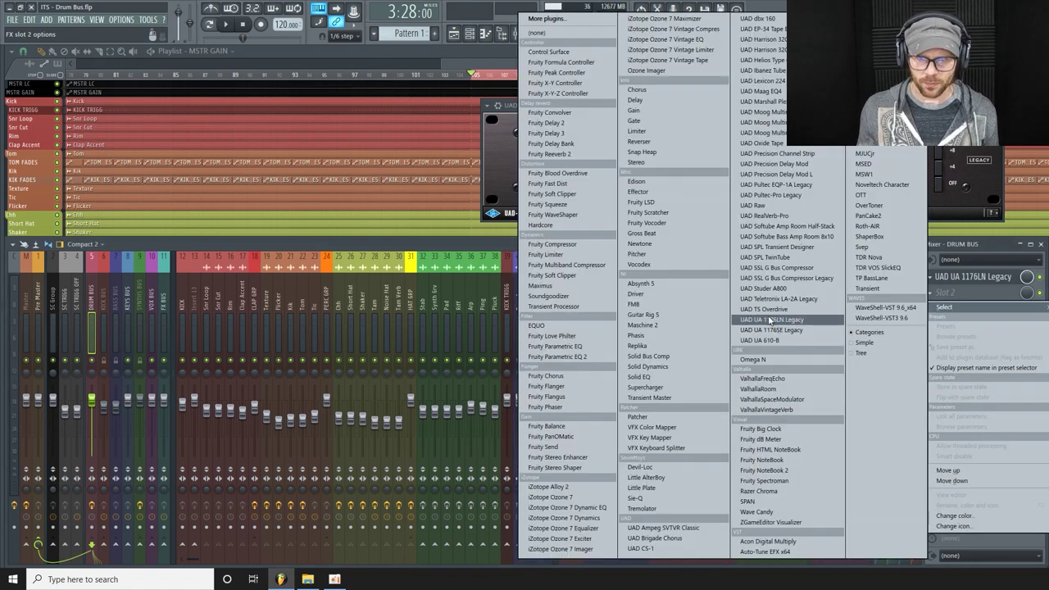
{"action": "left_click", "coordinate": [762, 142]}
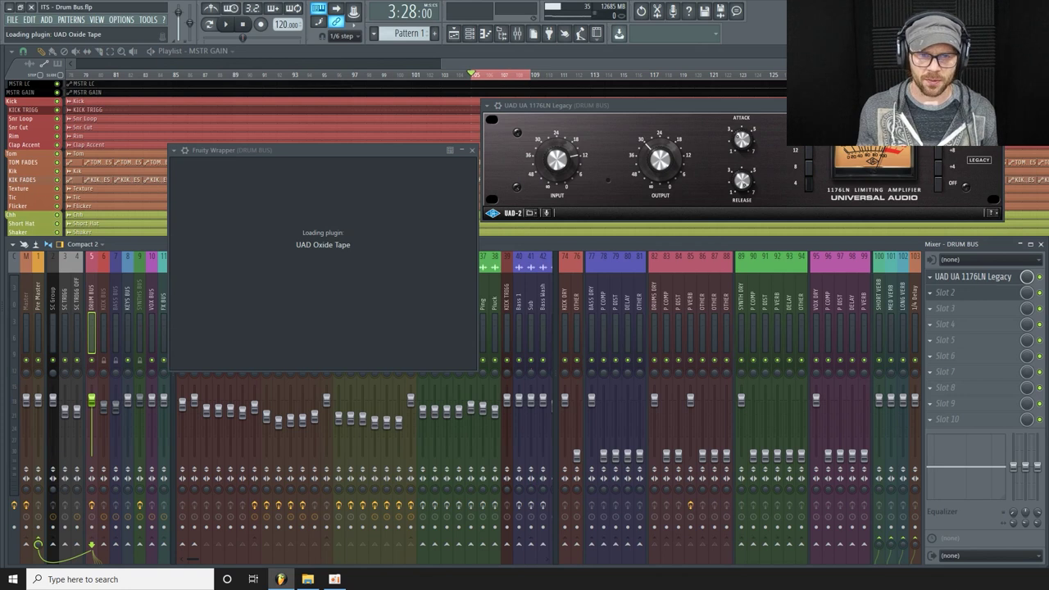
Step: Place the Oxide Tape window over the mixer and the 1176LN window at the top-left
{"action": "left_click_drag", "start_coordinate": [390, 149], "coordinate": [754, 244]}
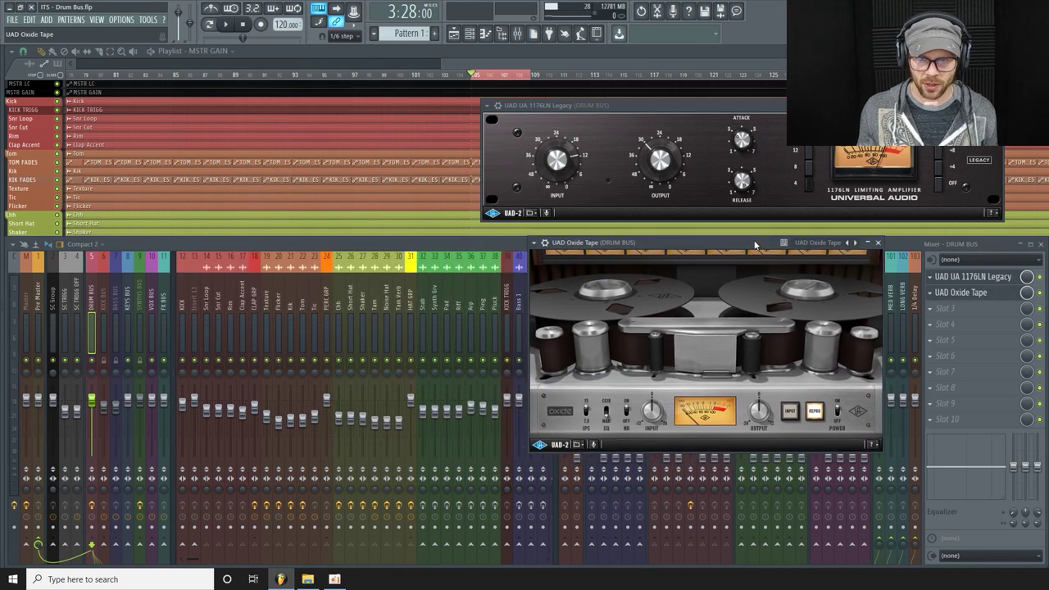
{"action": "left_click_drag", "start_coordinate": [768, 103], "coordinate": [303, 96]}
{"action": "left_click_drag", "start_coordinate": [682, 238], "coordinate": [705, 204]}
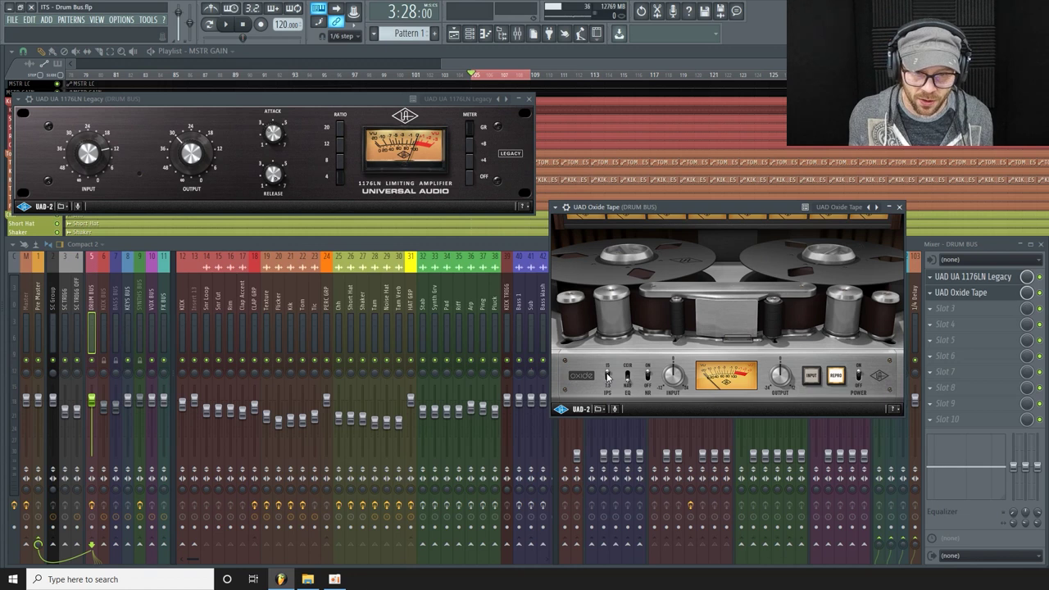
Step: Keep Oxide at 15 IPS, set output to -13.4 dB, drive input near 11 dB, and play
{"action": "left_click", "coordinate": [607, 383]}
{"action": "left_click", "coordinate": [608, 379]}
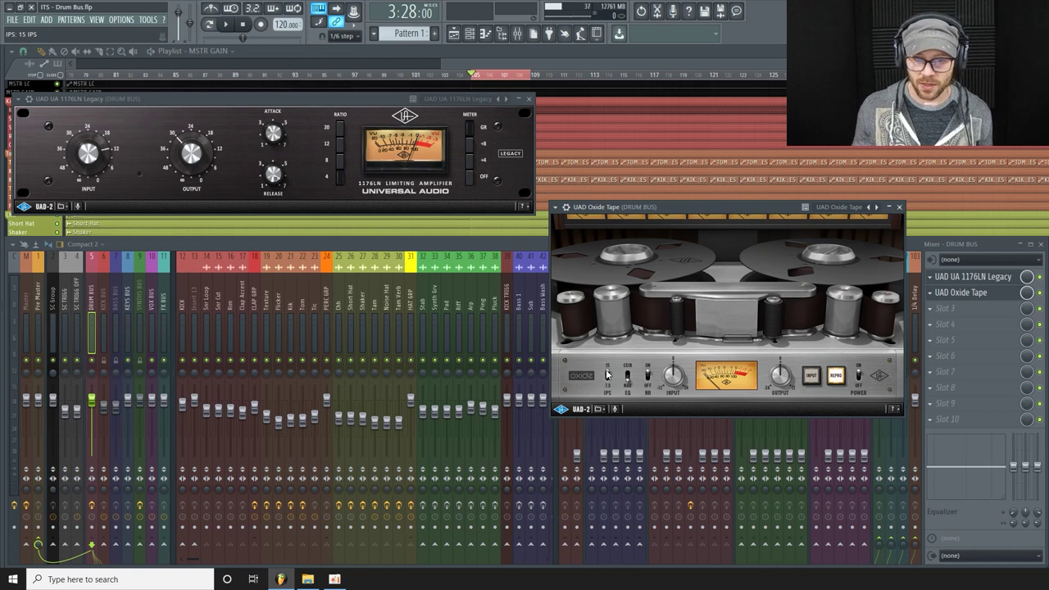
{"action": "left_click", "coordinate": [775, 373]}
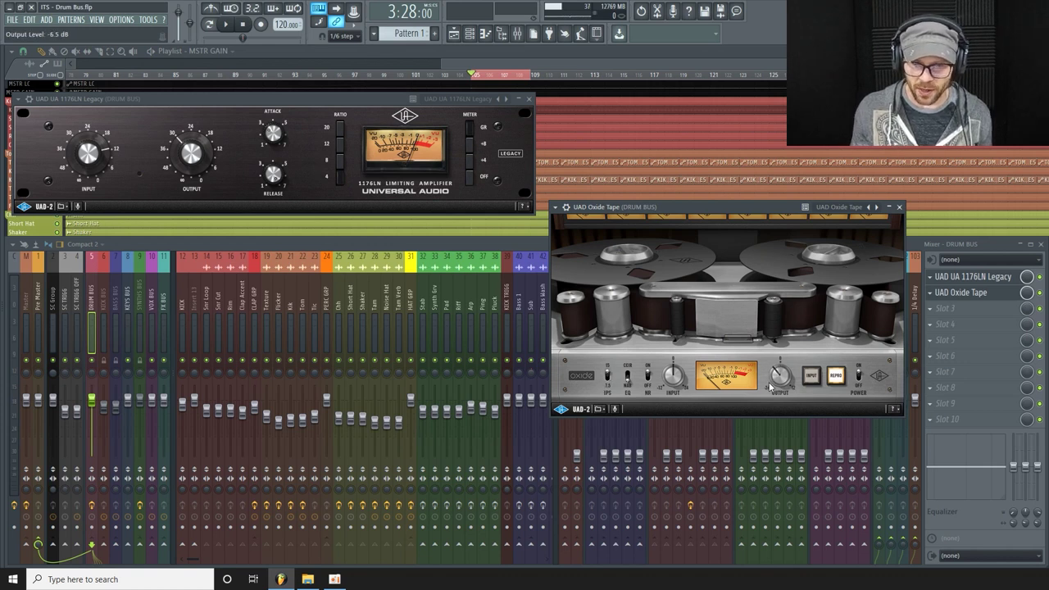
{"action": "left_click_drag", "start_coordinate": [776, 372], "coordinate": [770, 389]}
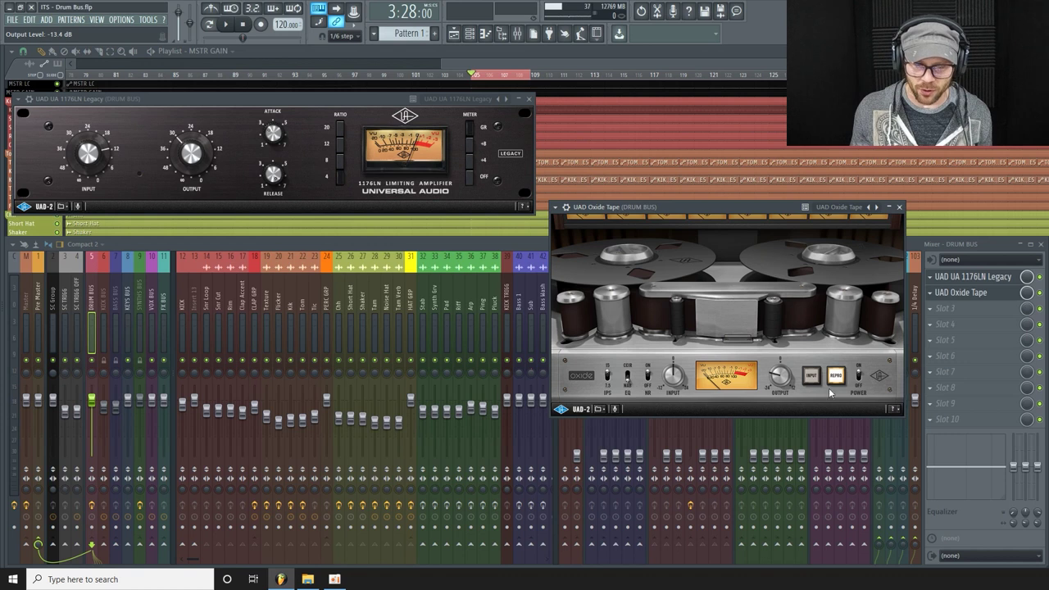
{"action": "left_click_drag", "start_coordinate": [665, 377], "coordinate": [674, 358]}
{"action": "key", "text": "space"}
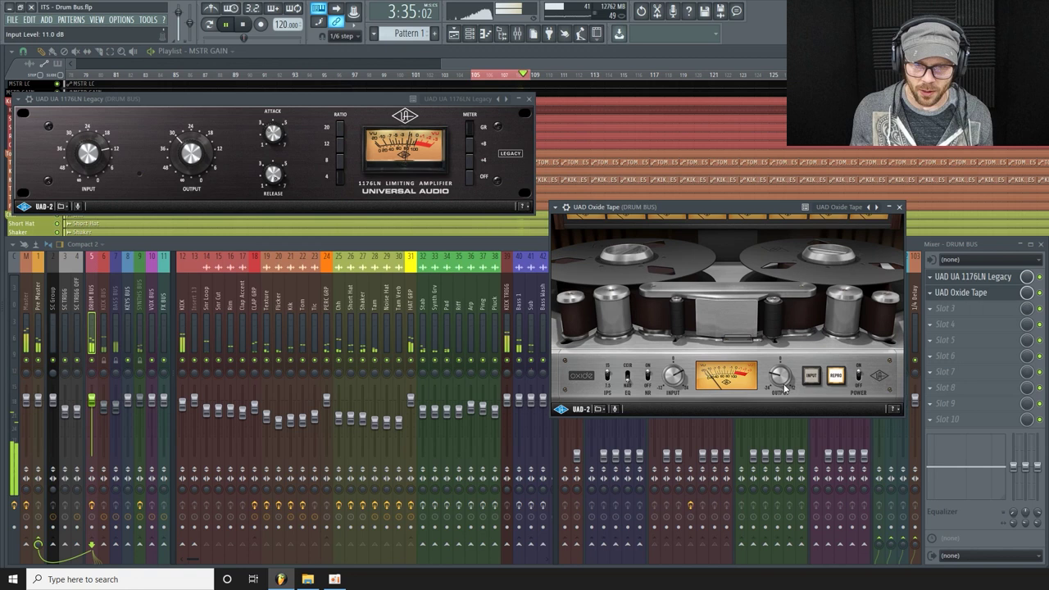
Step: Set the Oxide output to about -12.5 dB and compare it against bypass
{"action": "left_click_drag", "start_coordinate": [779, 374], "coordinate": [777, 377]}
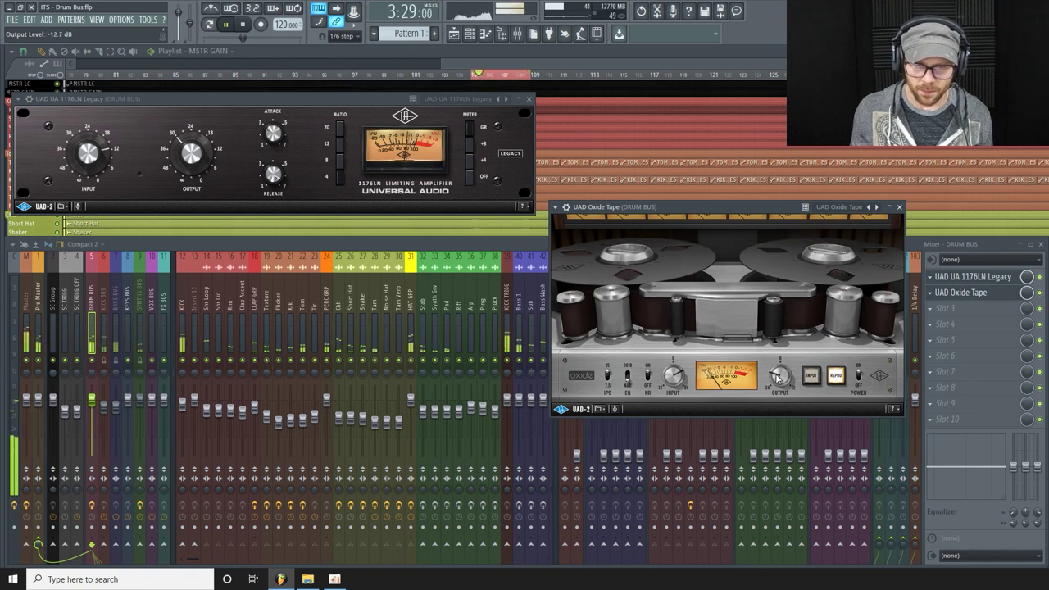
{"action": "left_click", "coordinate": [858, 379]}
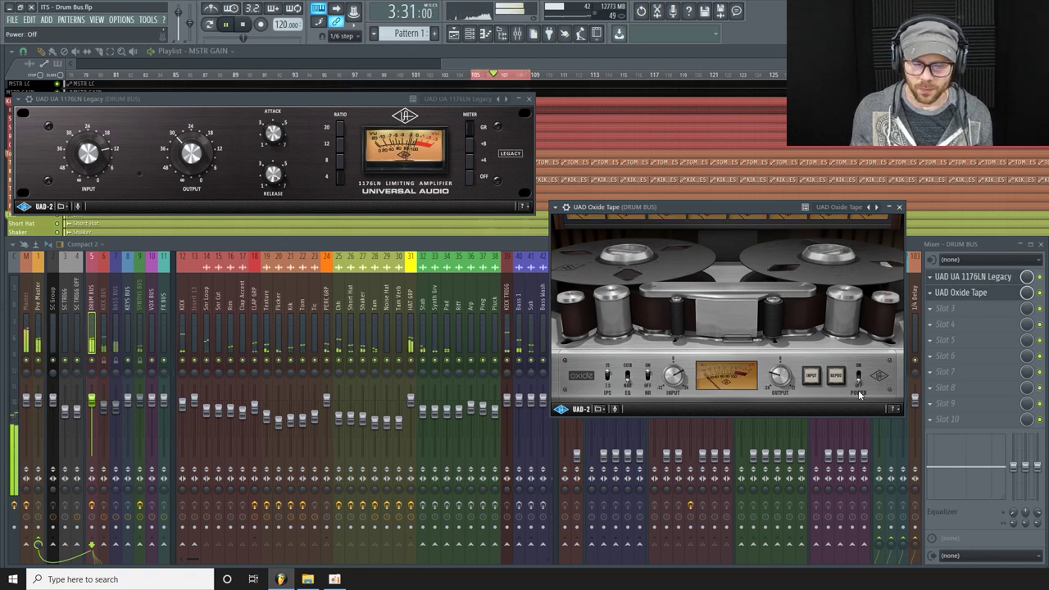
{"action": "left_click", "coordinate": [857, 379]}
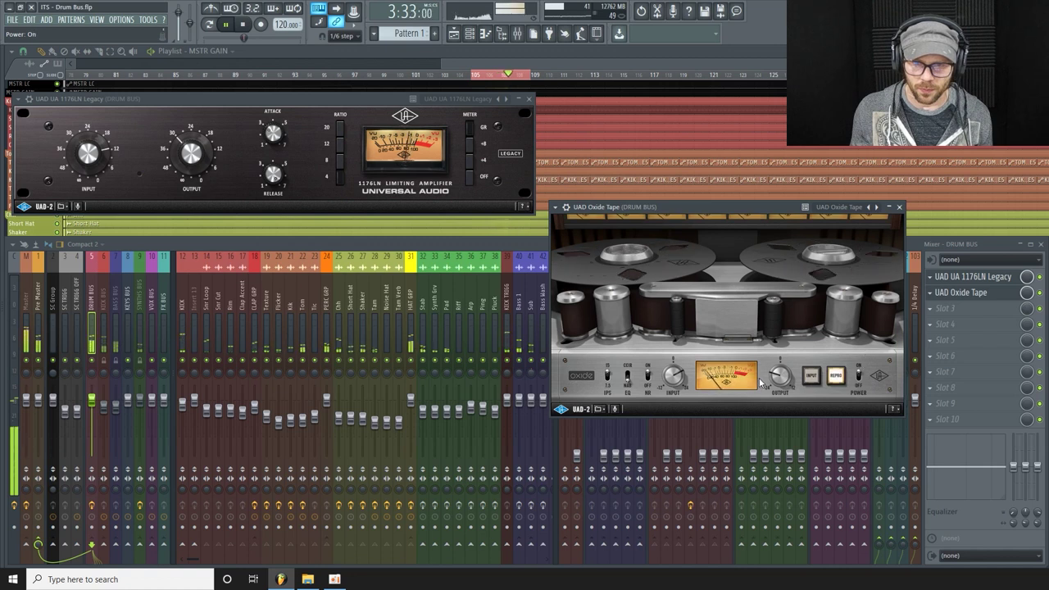
{"action": "left_click", "coordinate": [857, 381]}
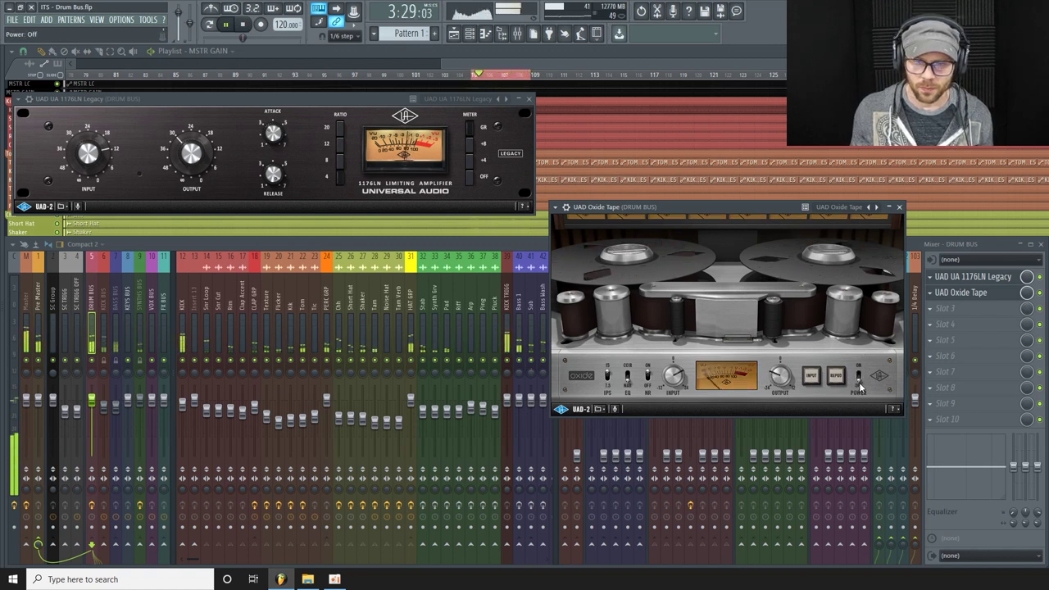
{"action": "left_click", "coordinate": [859, 385]}
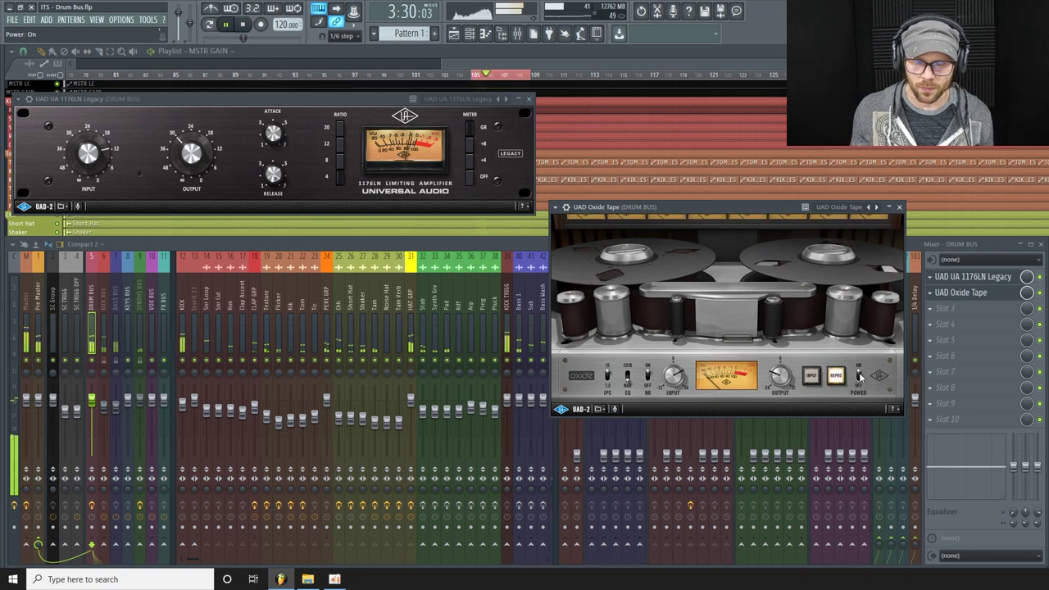
Step: Trim the Oxide output to -11.8 dB and compare again, leaving the tape powered on
{"action": "left_click", "coordinate": [774, 378]}
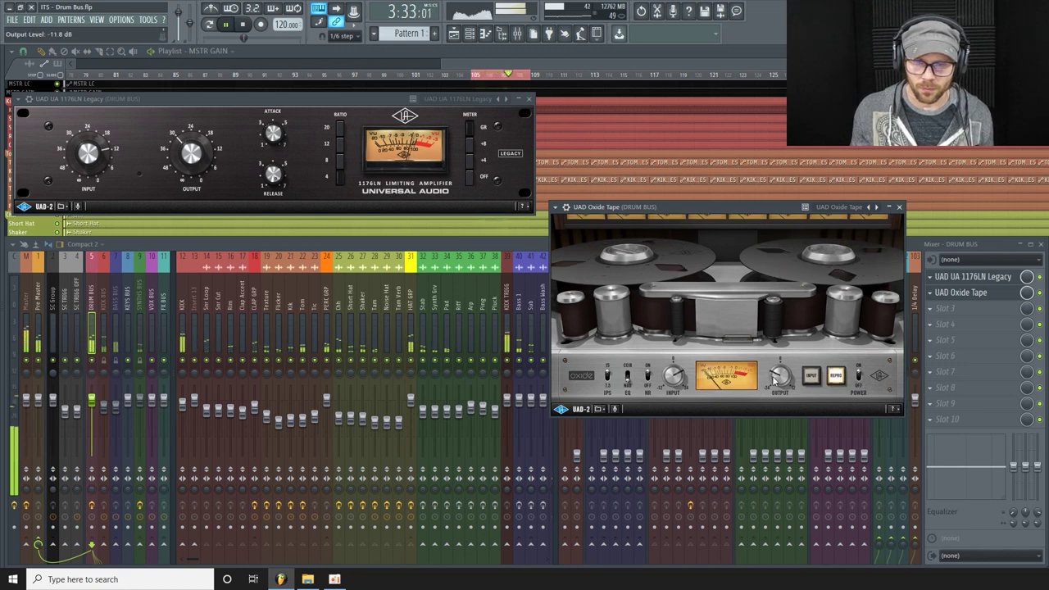
{"action": "left_click", "coordinate": [860, 377]}
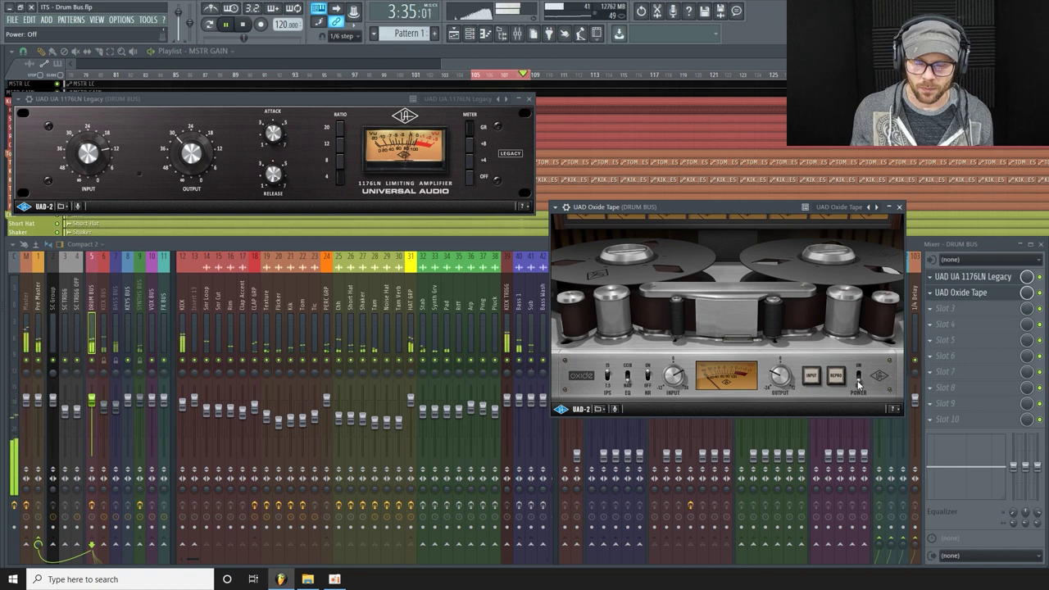
{"action": "left_click", "coordinate": [856, 379]}
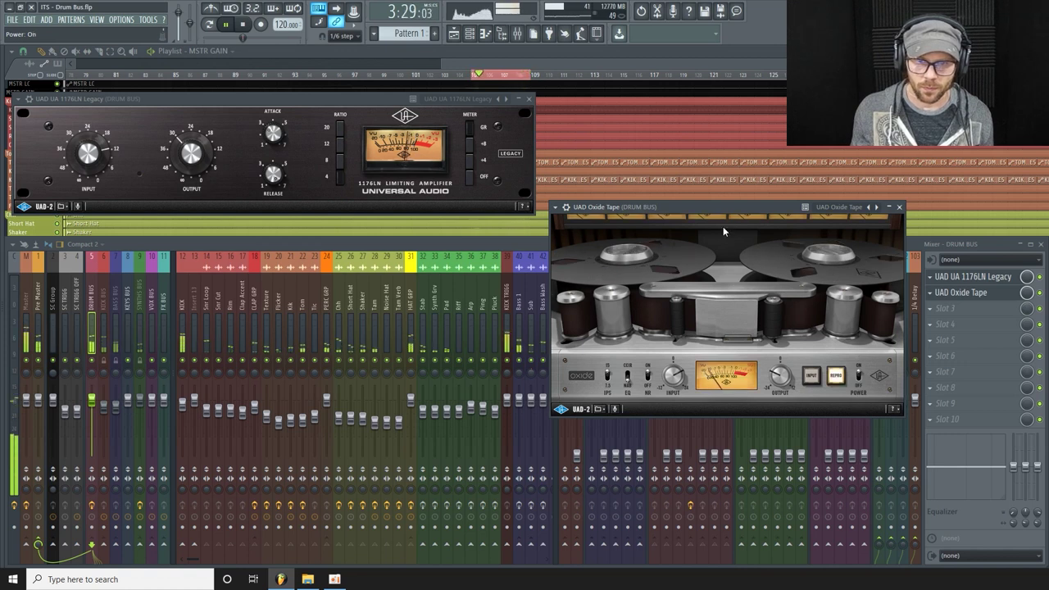
{"action": "left_click_drag", "start_coordinate": [737, 210], "coordinate": [705, 222]}
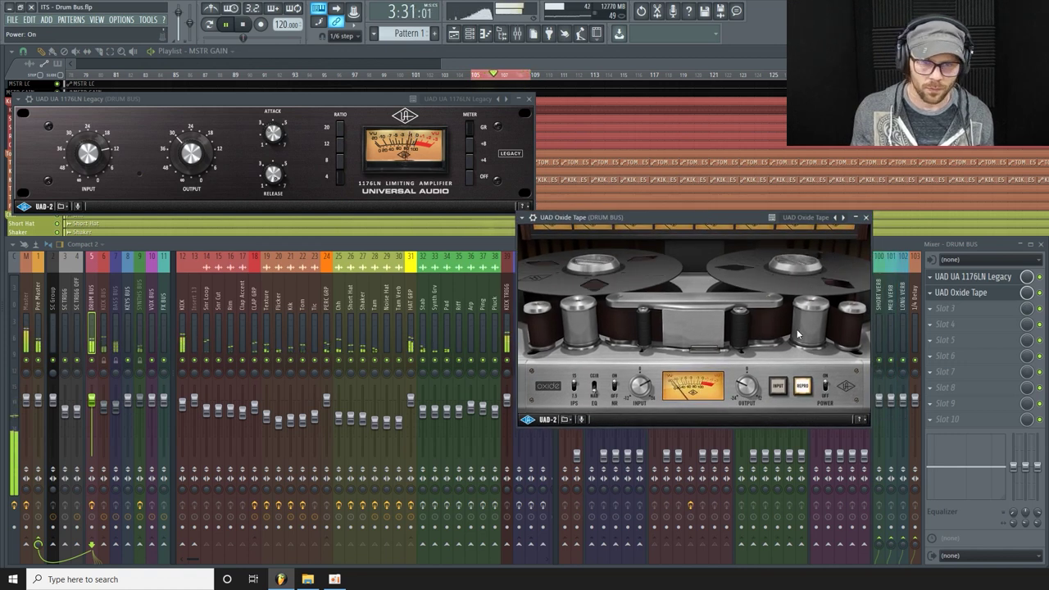
{"action": "left_click", "coordinate": [825, 387]}
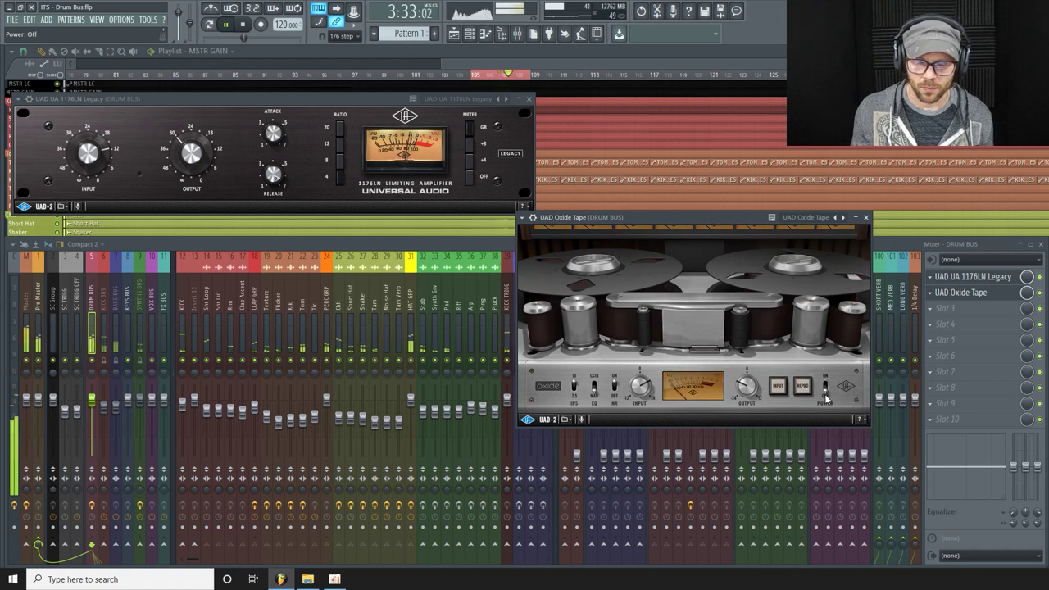
{"action": "left_click", "coordinate": [825, 388]}
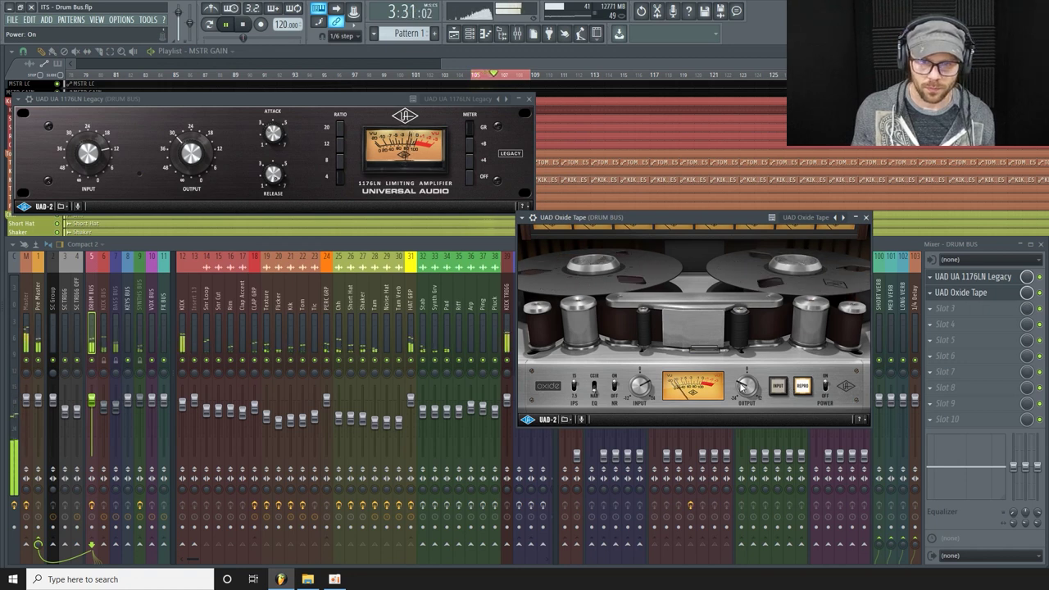
Step: Drag the Oxide Tape window down and left so the mixer sits in front
{"action": "left_click_drag", "start_coordinate": [708, 218], "coordinate": [621, 250]}
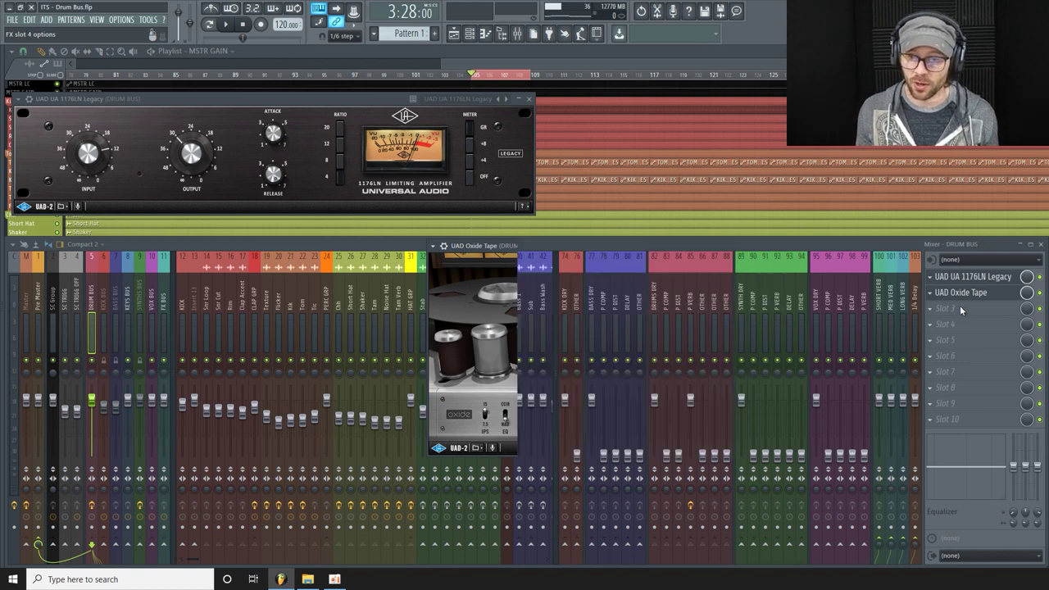
Step: Load UAD Pultec-Pro Legacy into DRUM BUS slot 3 and move its window up and right
{"action": "left_click", "coordinate": [959, 307]}
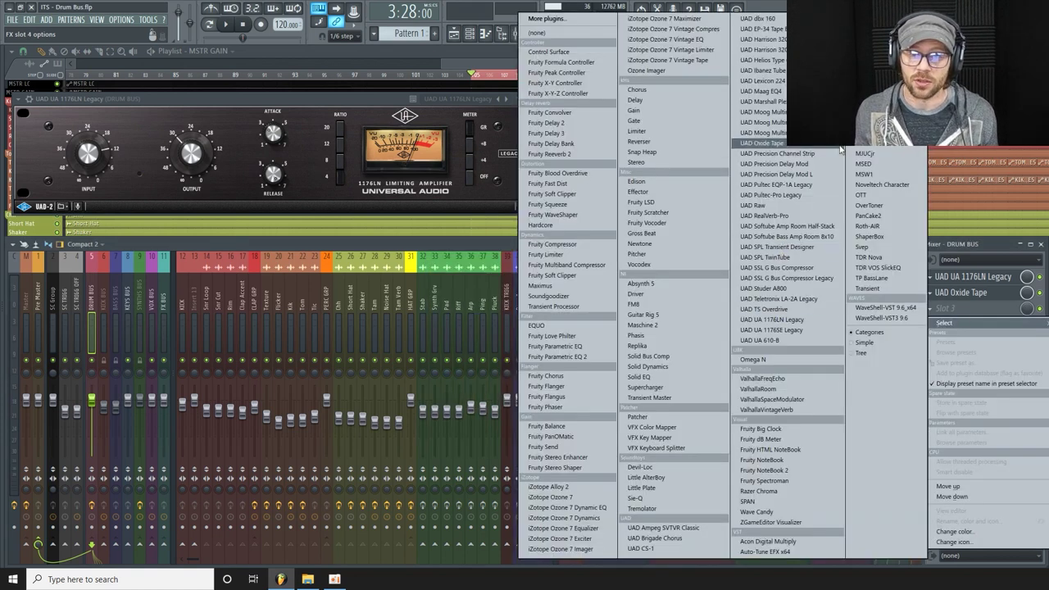
{"action": "left_click", "coordinate": [770, 195]}
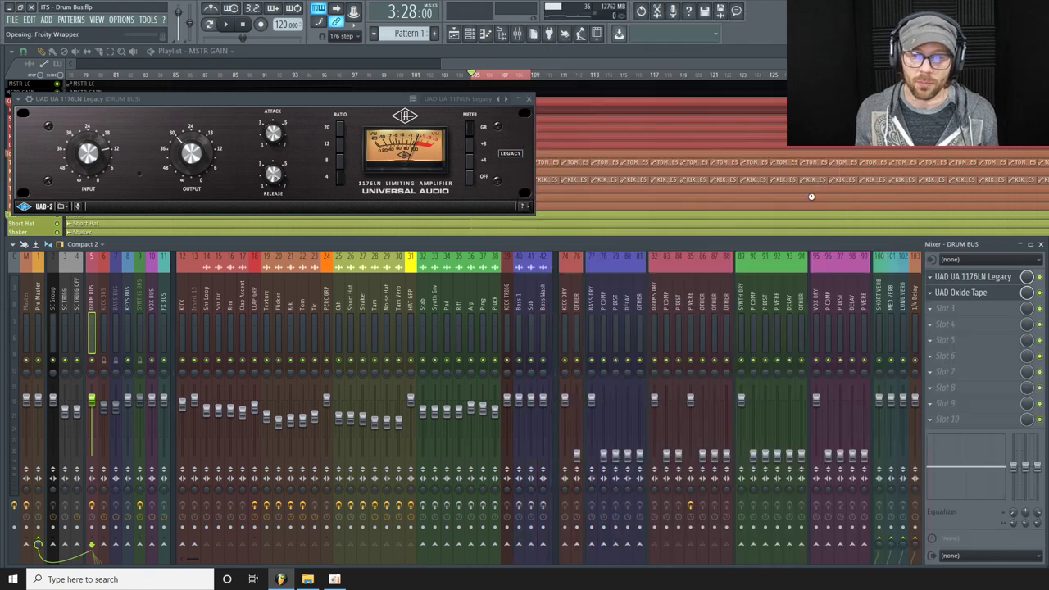
{"action": "left_click_drag", "start_coordinate": [464, 319], "coordinate": [492, 256]}
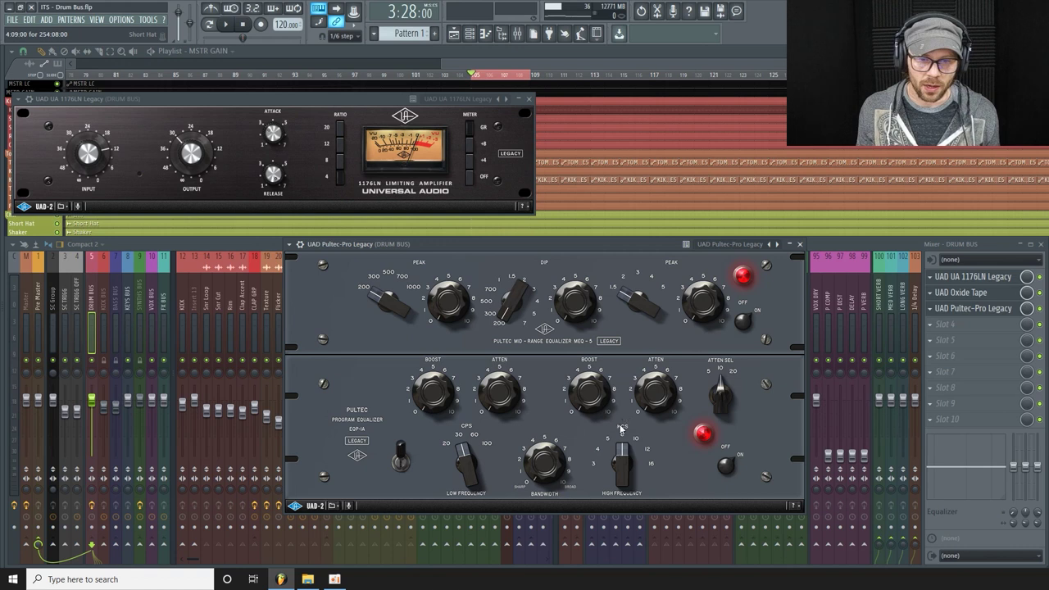
Step: Toggle the Pultec program EQ off and on, then raise the high-mid peak and change its frequency
{"action": "left_click", "coordinate": [722, 466]}
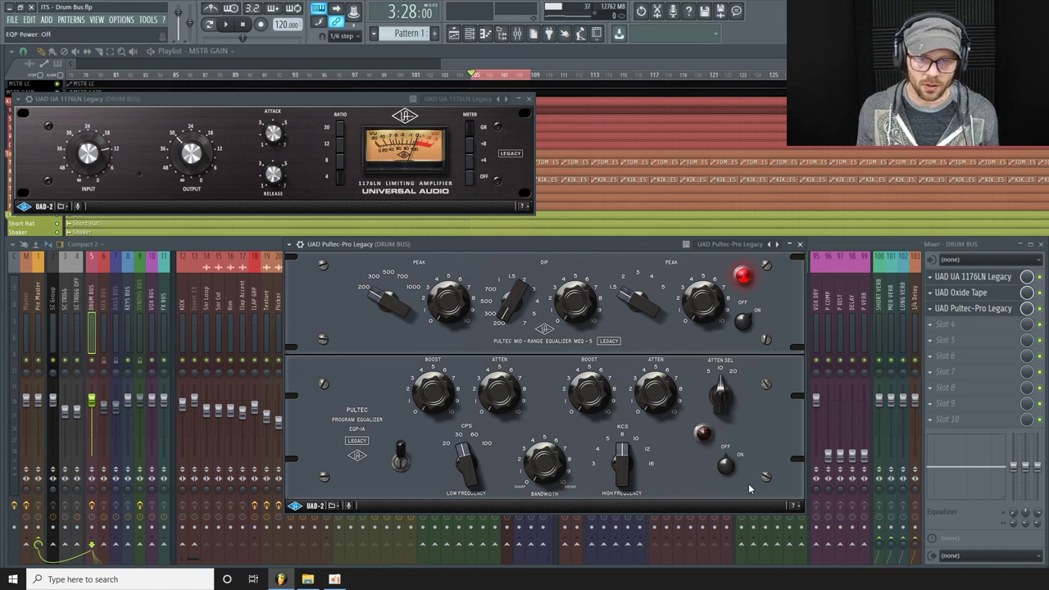
{"action": "left_click", "coordinate": [728, 467]}
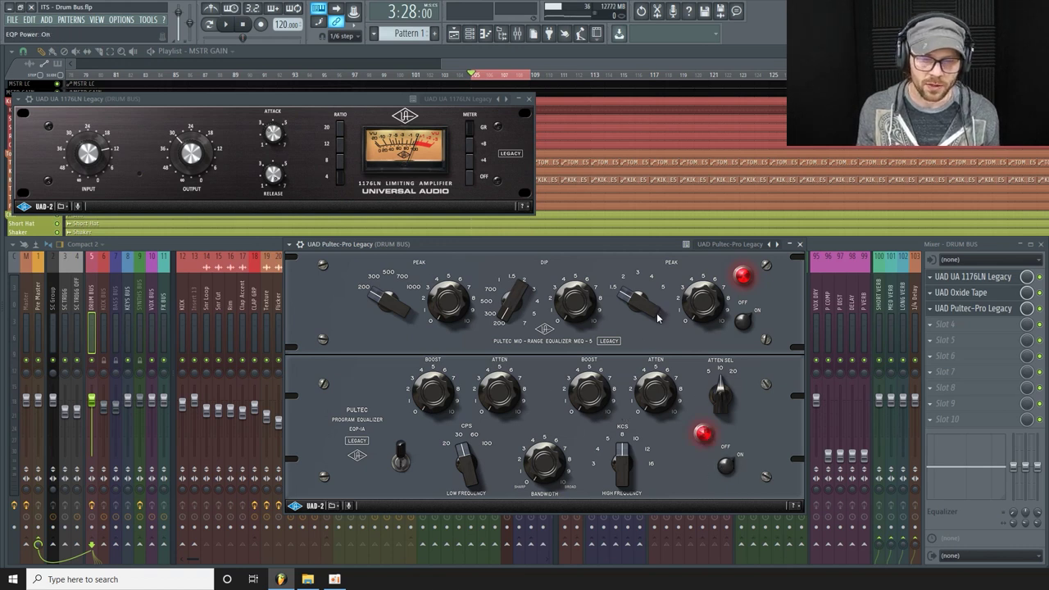
{"action": "left_click", "coordinate": [699, 315]}
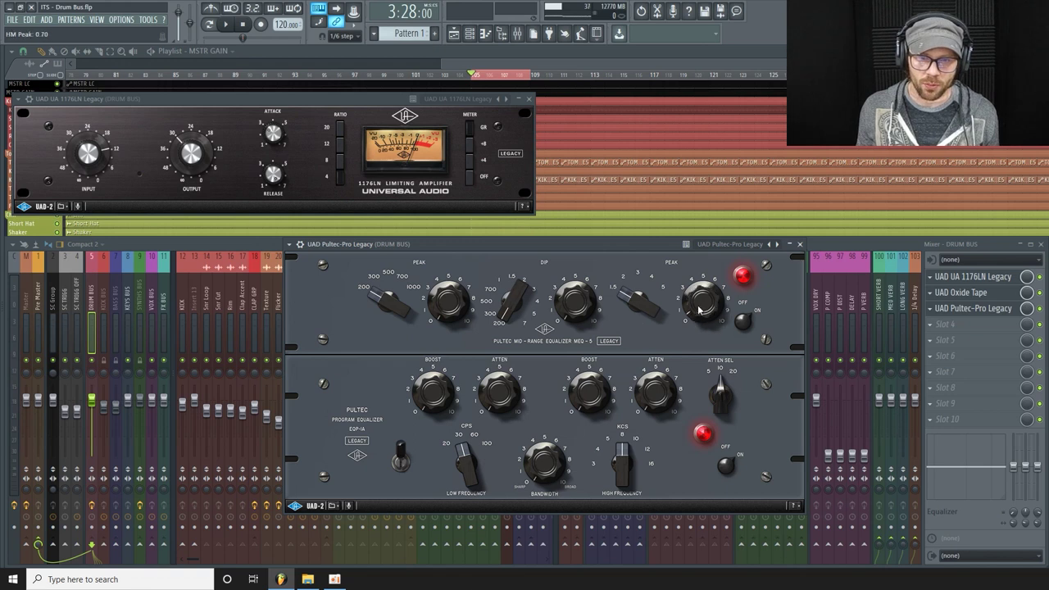
{"action": "left_click_drag", "start_coordinate": [700, 295], "coordinate": [714, 246]}
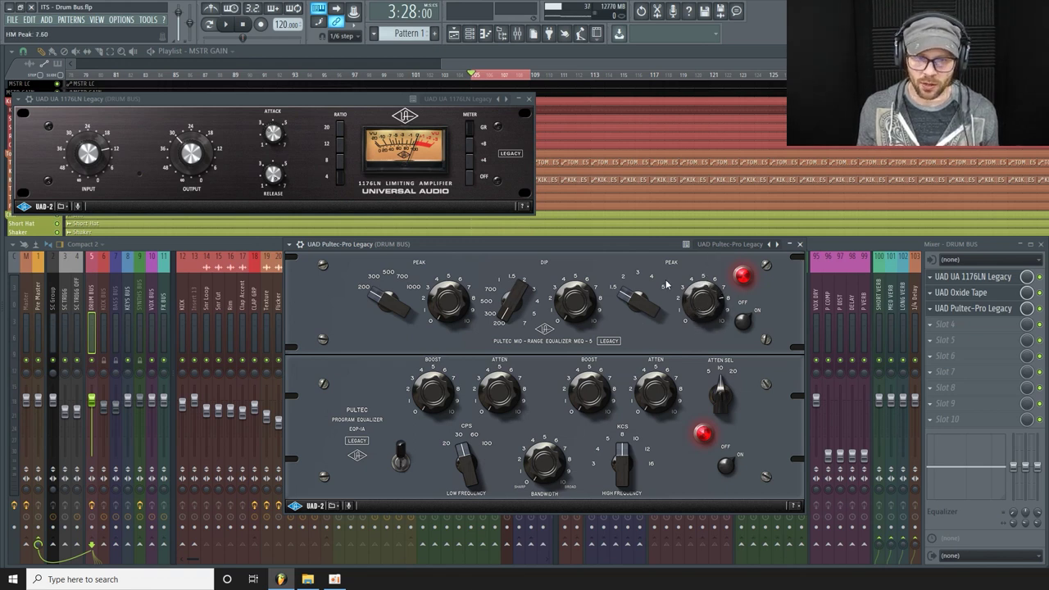
{"action": "left_click_drag", "start_coordinate": [633, 305], "coordinate": [612, 288]}
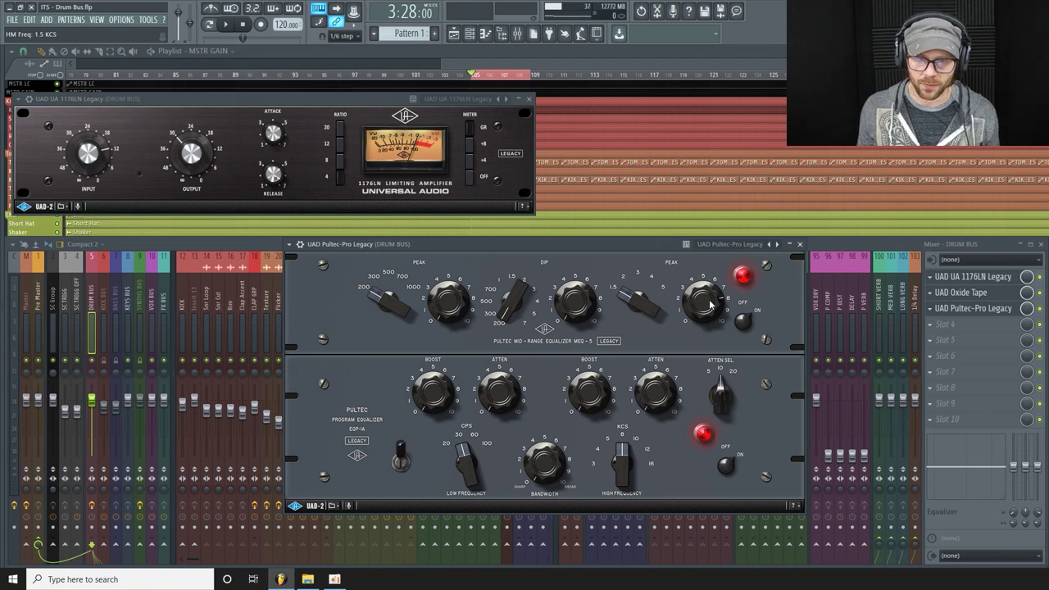
Step: During playback, settle the peak at about 2.05 boost at 2 KCS, A/B-ing the mid-range EQ, ending off
{"action": "key", "text": "space"}
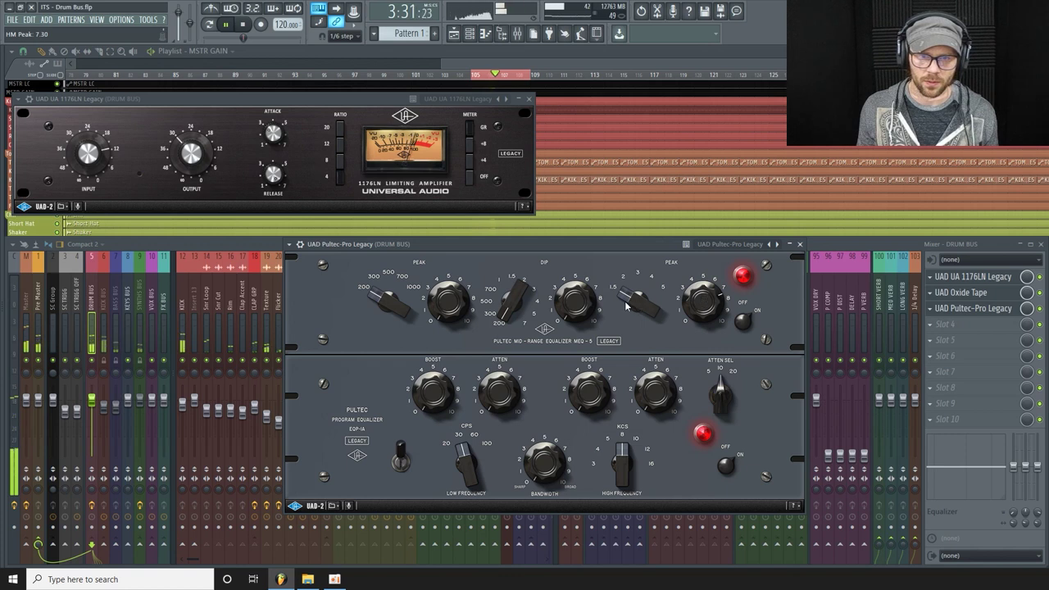
{"action": "scroll", "coordinate": [629, 301], "scroll_direction": "down", "scroll_amount": 4}
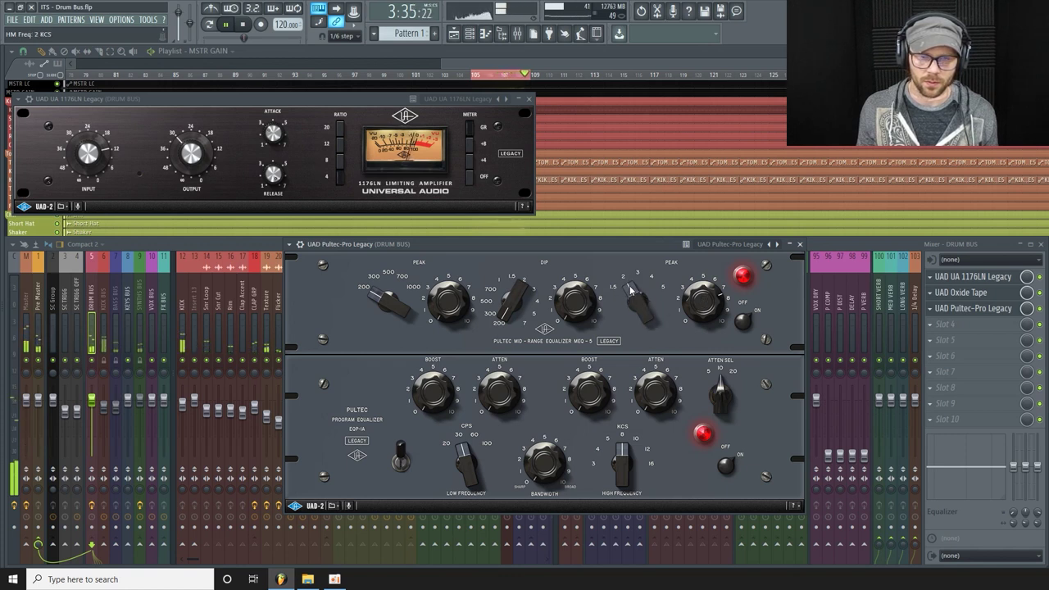
{"action": "scroll", "coordinate": [630, 288], "scroll_direction": "up", "scroll_amount": 3}
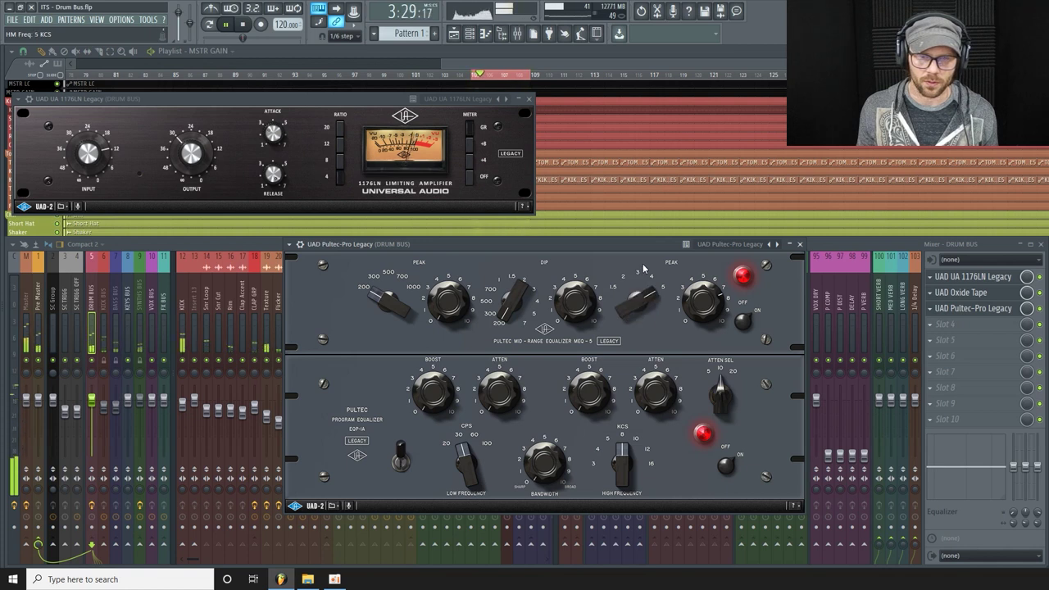
{"action": "scroll", "coordinate": [636, 287], "scroll_direction": "down", "scroll_amount": 2}
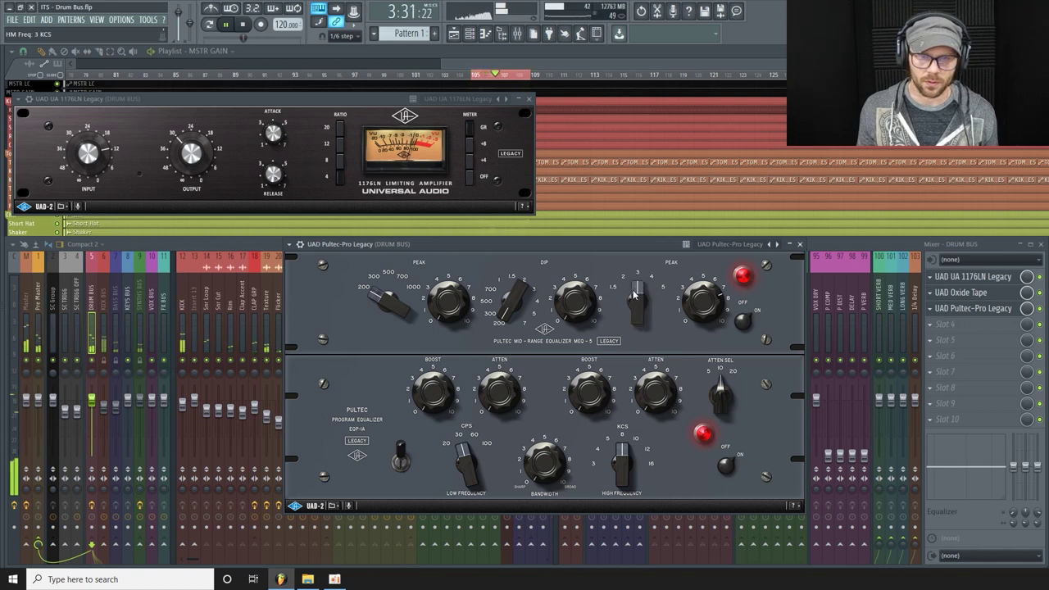
{"action": "scroll", "coordinate": [635, 296], "scroll_direction": "down", "scroll_amount": 1}
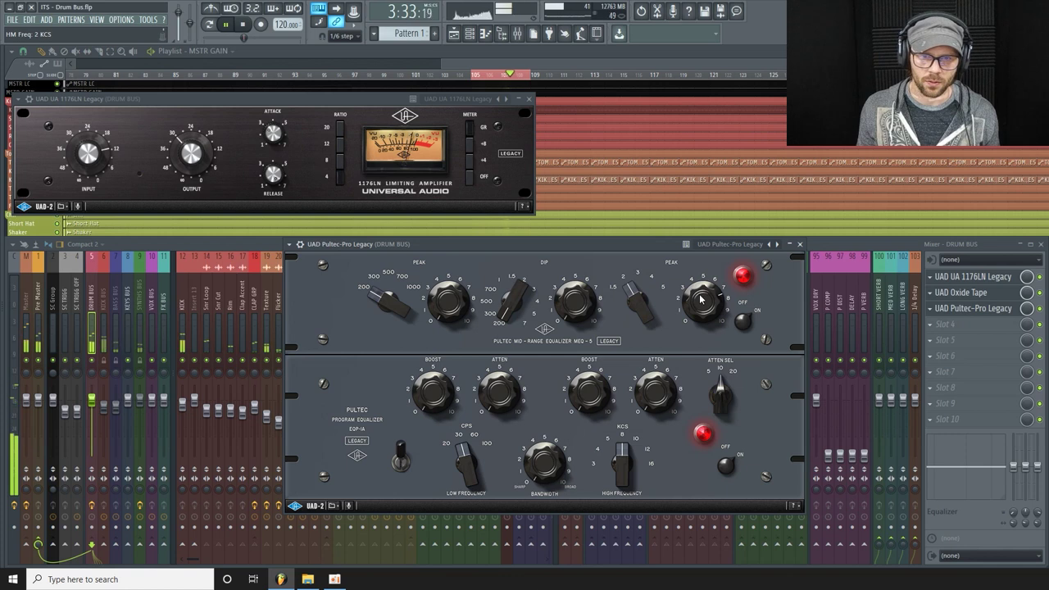
{"action": "scroll", "coordinate": [624, 302], "scroll_direction": "down", "scroll_amount": 1}
{"action": "scroll", "coordinate": [631, 311], "scroll_direction": "up", "scroll_amount": 1}
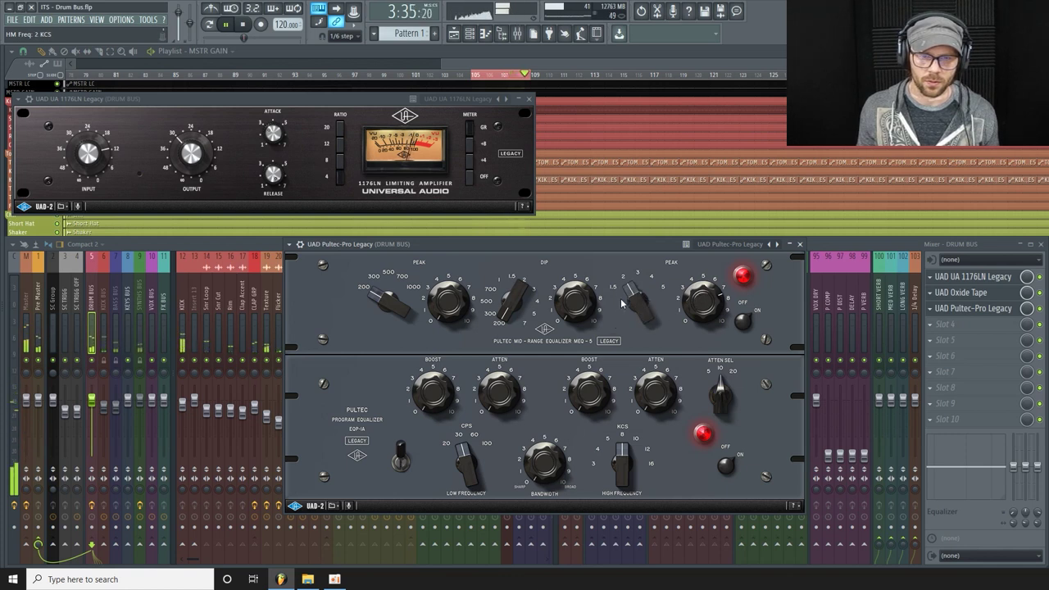
{"action": "scroll", "coordinate": [693, 298], "scroll_direction": "down", "scroll_amount": 5}
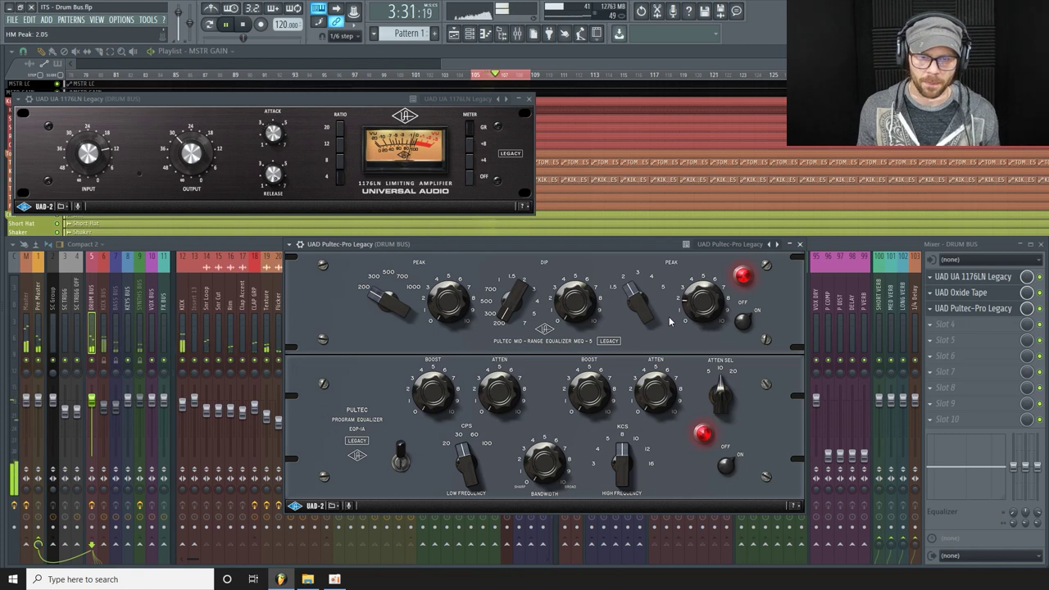
{"action": "left_click", "coordinate": [745, 323]}
{"action": "left_click", "coordinate": [746, 321]}
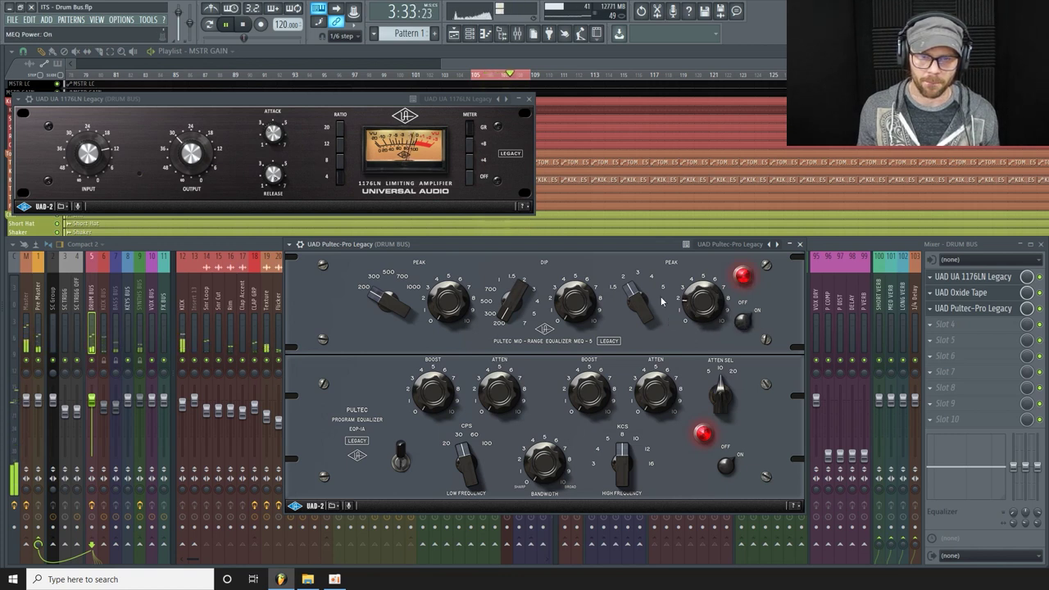
{"action": "scroll", "coordinate": [682, 305], "scroll_direction": "down", "scroll_amount": 1}
{"action": "left_click", "coordinate": [742, 322]}
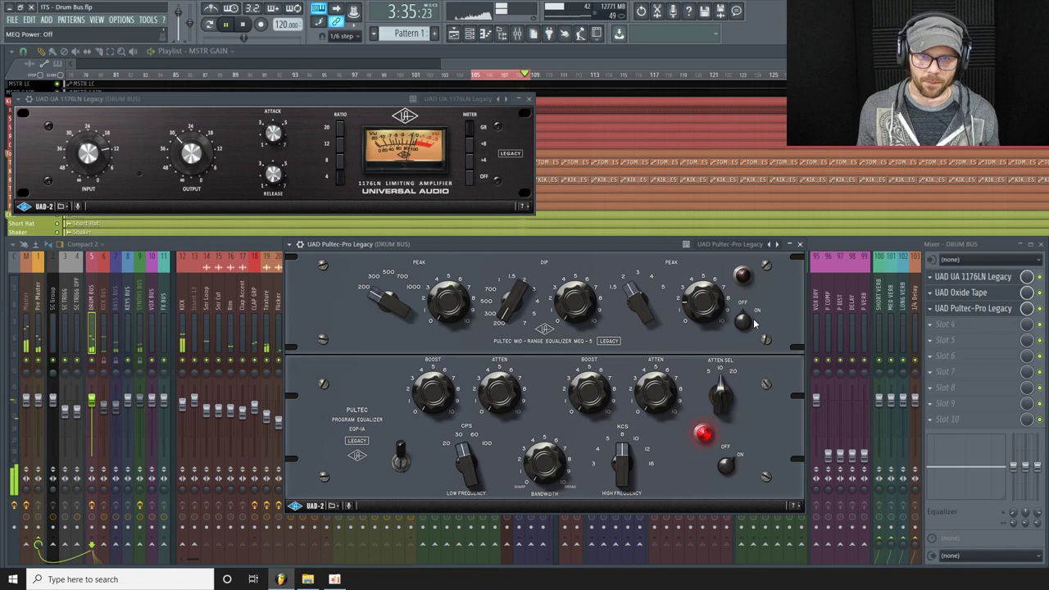
Step: Set the Pultec mid dip to about 7.95 at 500 CPS with the mid-range EQ on
{"action": "left_click", "coordinate": [741, 322]}
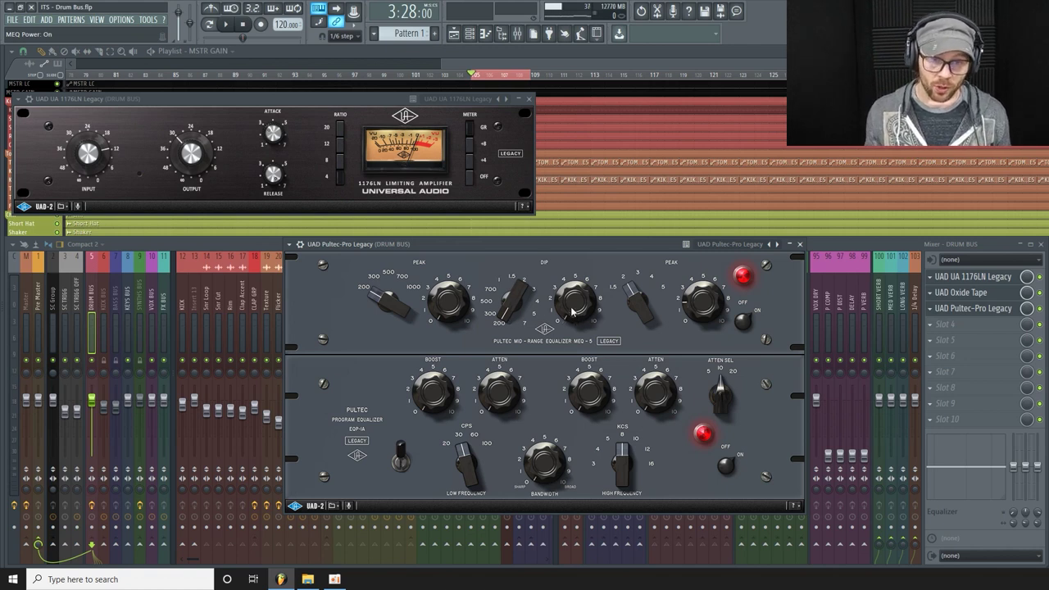
{"action": "mouse_move", "coordinate": [571, 314]}
{"action": "left_mouse_down"}
{"action": "mouse_move", "coordinate": [579, 262]}
{"action": "mouse_move", "coordinate": [576, 296]}
{"action": "left_mouse_up"}
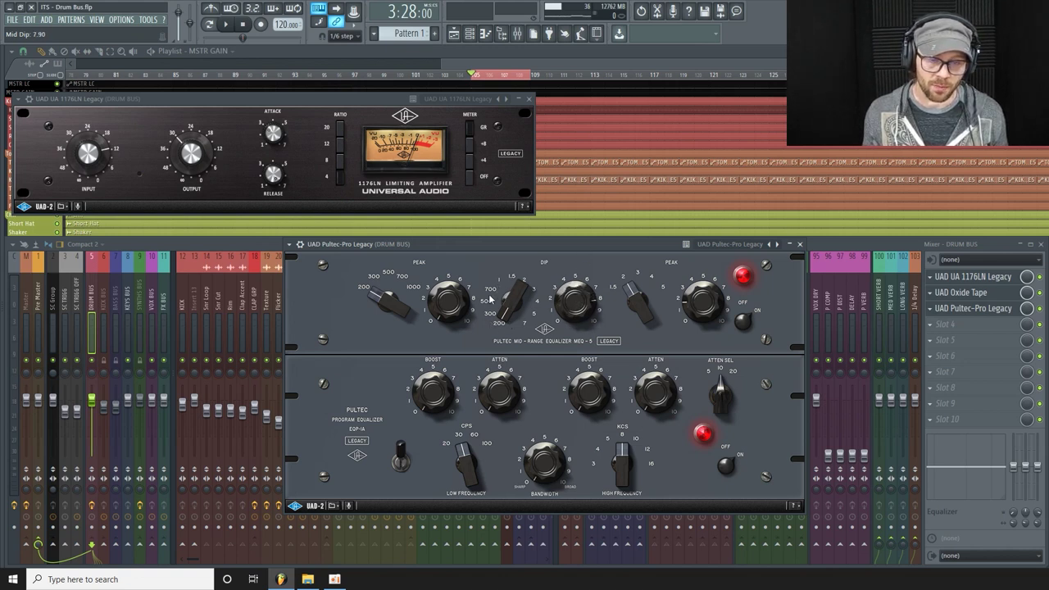
{"action": "key", "text": "space"}
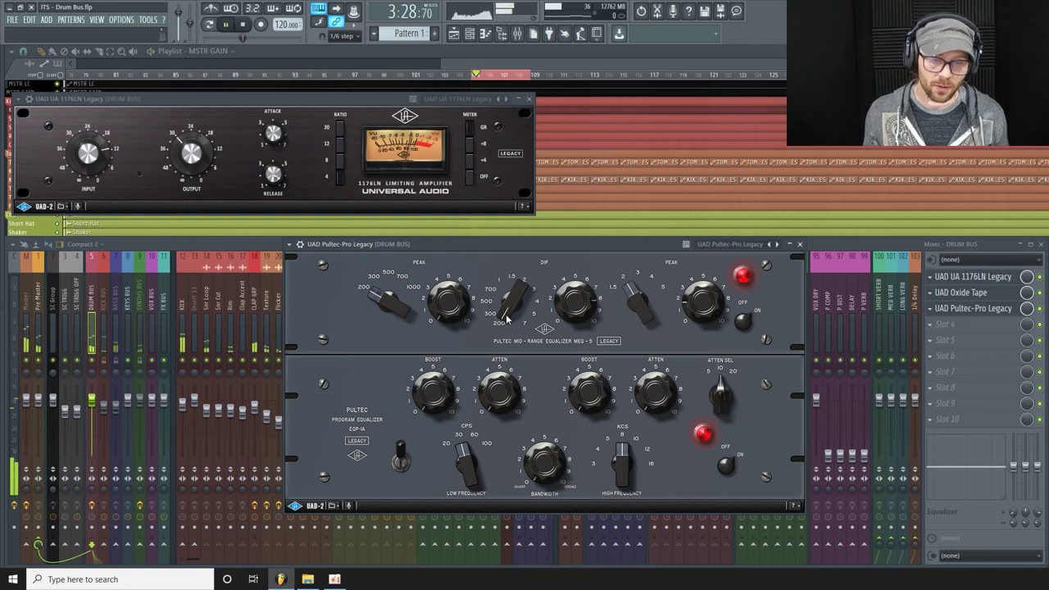
{"action": "left_click", "coordinate": [506, 307]}
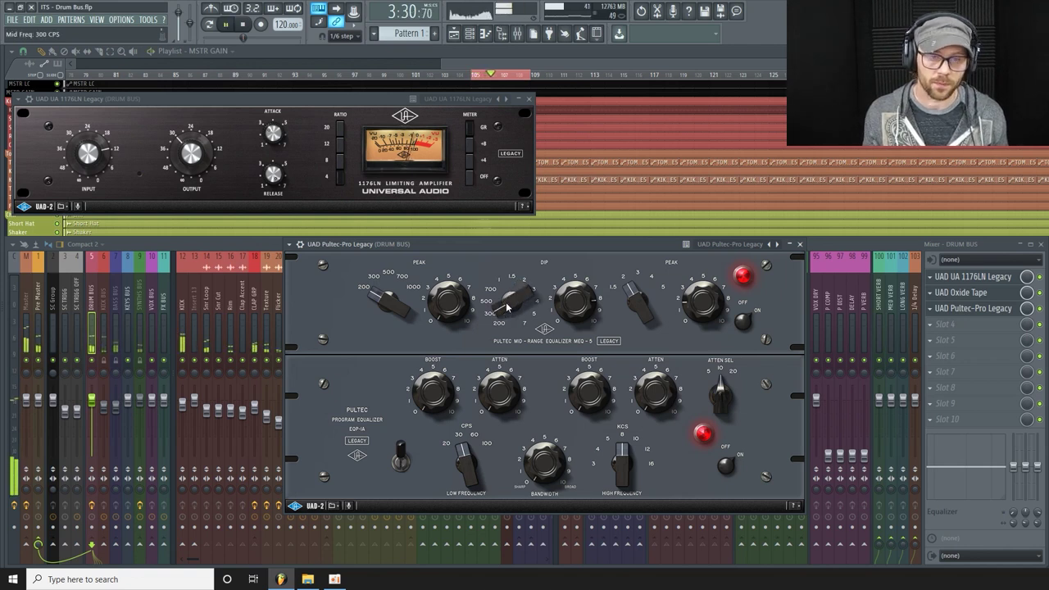
{"action": "left_click_drag", "start_coordinate": [507, 306], "coordinate": [514, 290]}
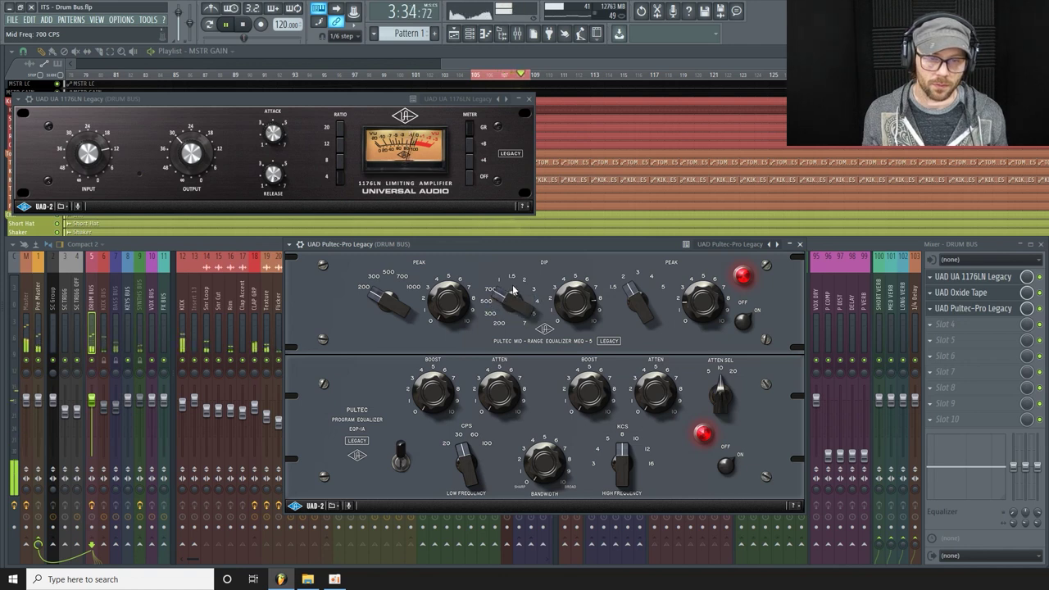
{"action": "left_click_drag", "start_coordinate": [512, 291], "coordinate": [564, 344]}
Step: A/B the Pultec mid-range EQ on and off twice, leaving it switched on
{"action": "left_click", "coordinate": [743, 322]}
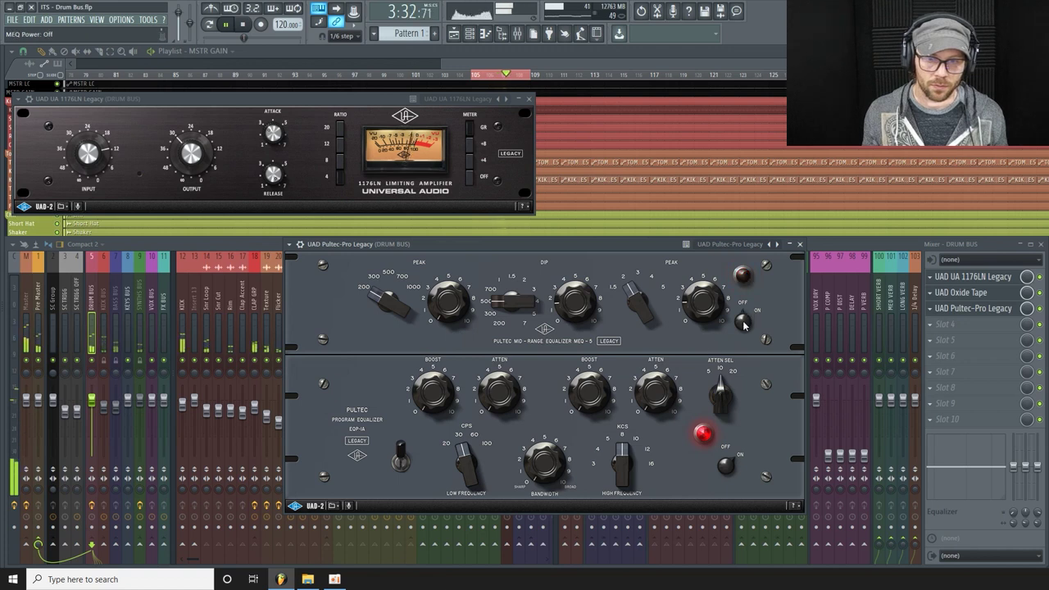
{"action": "left_click", "coordinate": [743, 320]}
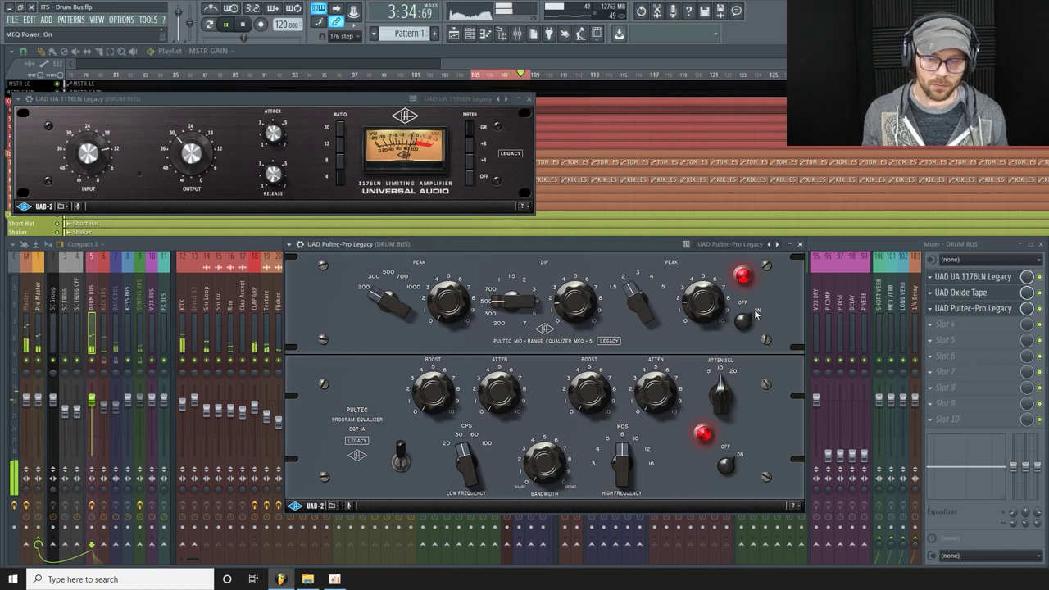
{"action": "left_click", "coordinate": [747, 310]}
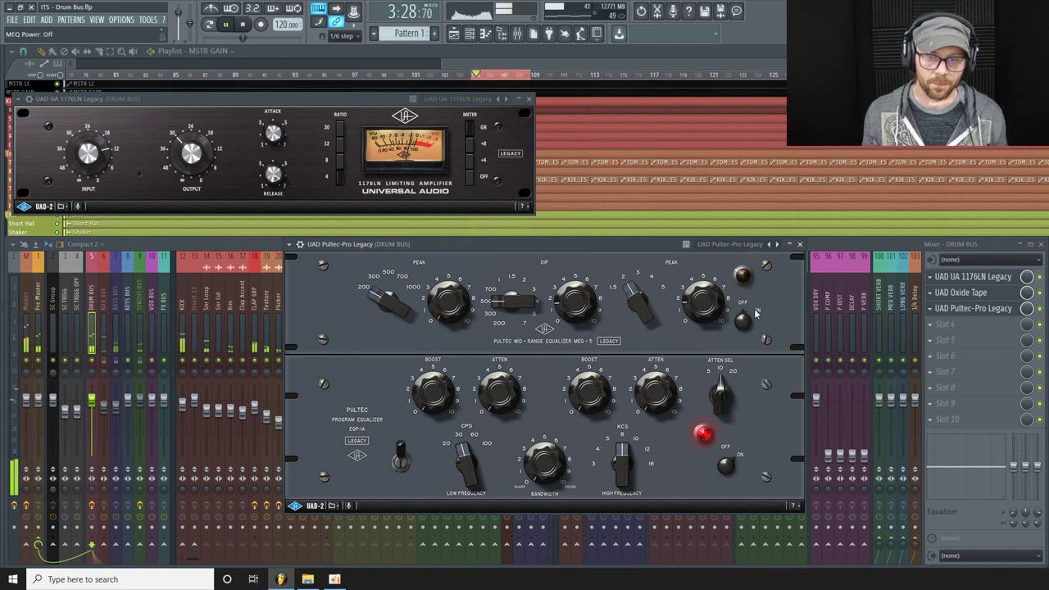
{"action": "left_click", "coordinate": [747, 318]}
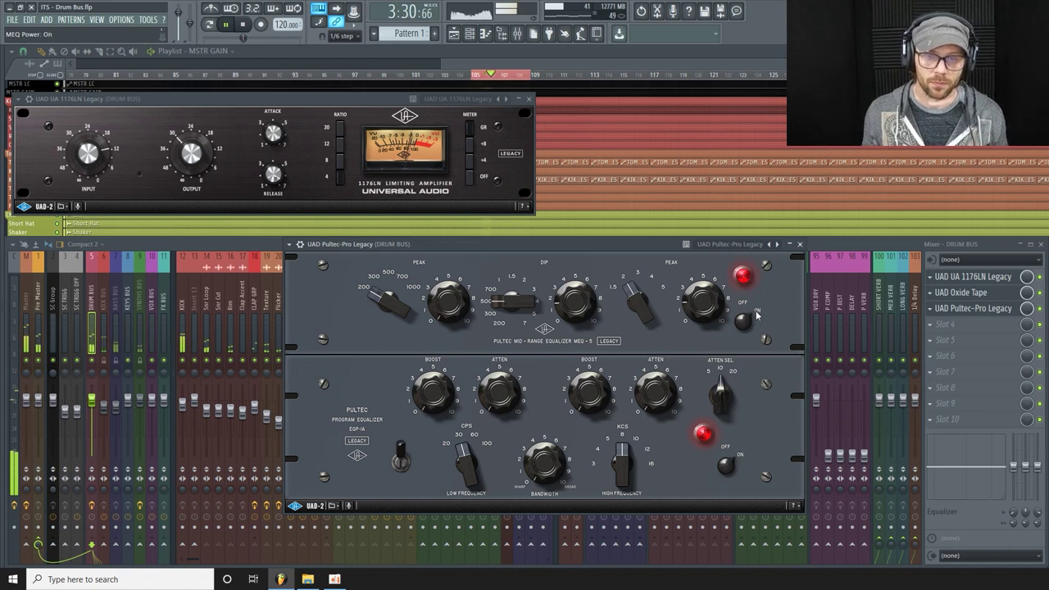
{"action": "left_click_drag", "start_coordinate": [576, 249], "coordinate": [578, 243]}
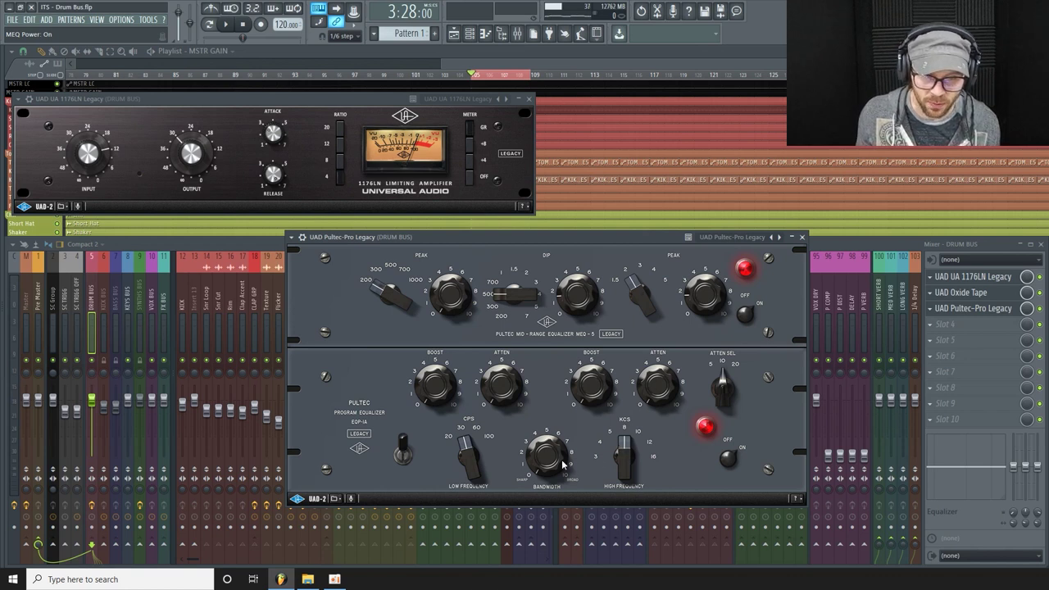
Step: Audition different Pultec high-frequency boost amounts and a lower boost frequency during playback
{"action": "left_click_drag", "start_coordinate": [563, 464], "coordinate": [547, 443]}
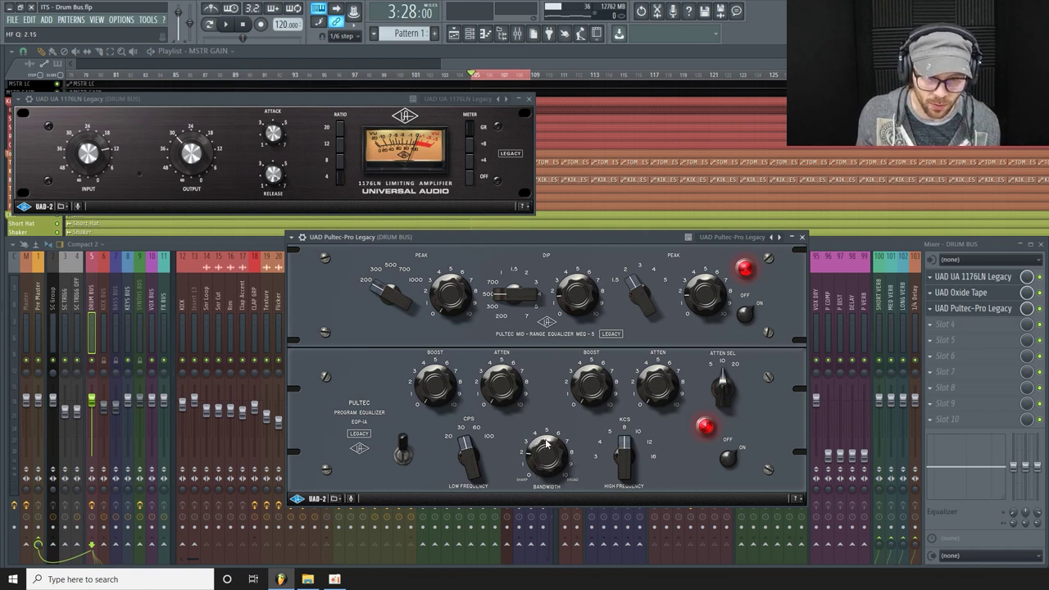
{"action": "left_click_drag", "start_coordinate": [601, 397], "coordinate": [601, 311]}
{"action": "left_click_drag", "start_coordinate": [635, 440], "coordinate": [586, 407]}
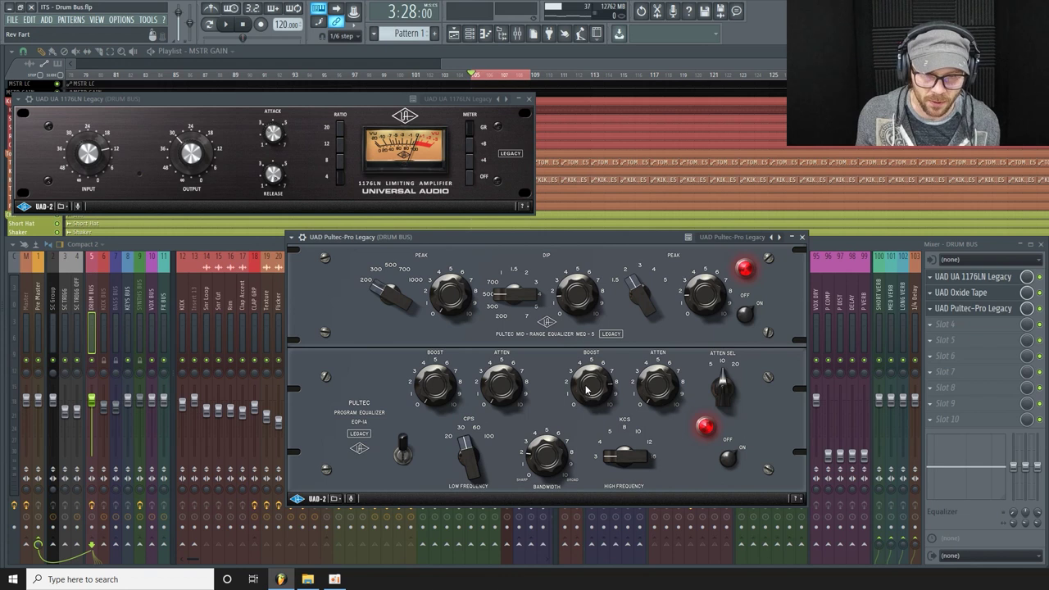
{"action": "key", "text": "space"}
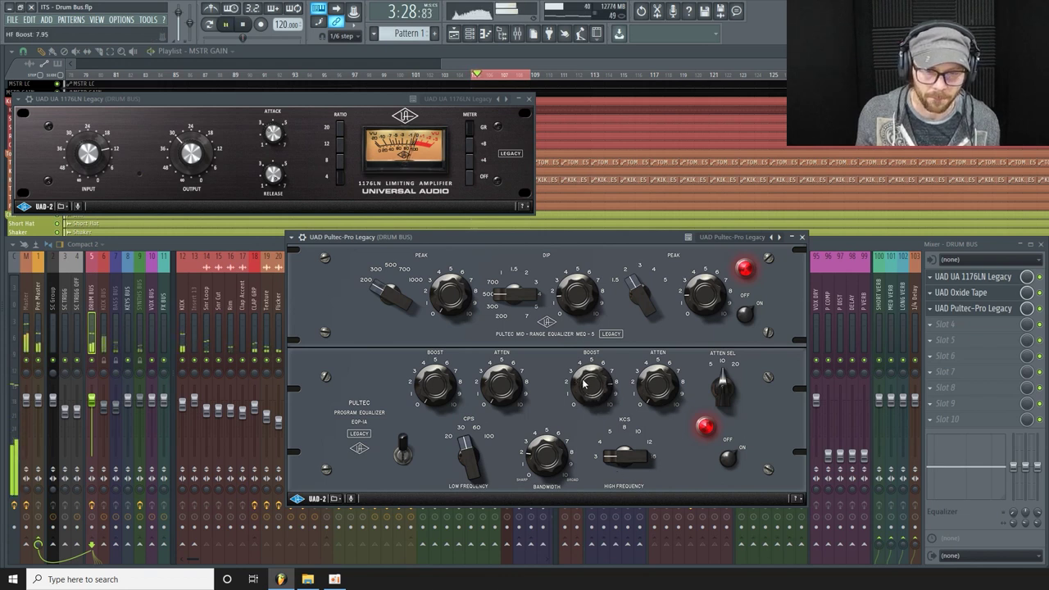
{"action": "left_click_drag", "start_coordinate": [584, 382], "coordinate": [584, 407]}
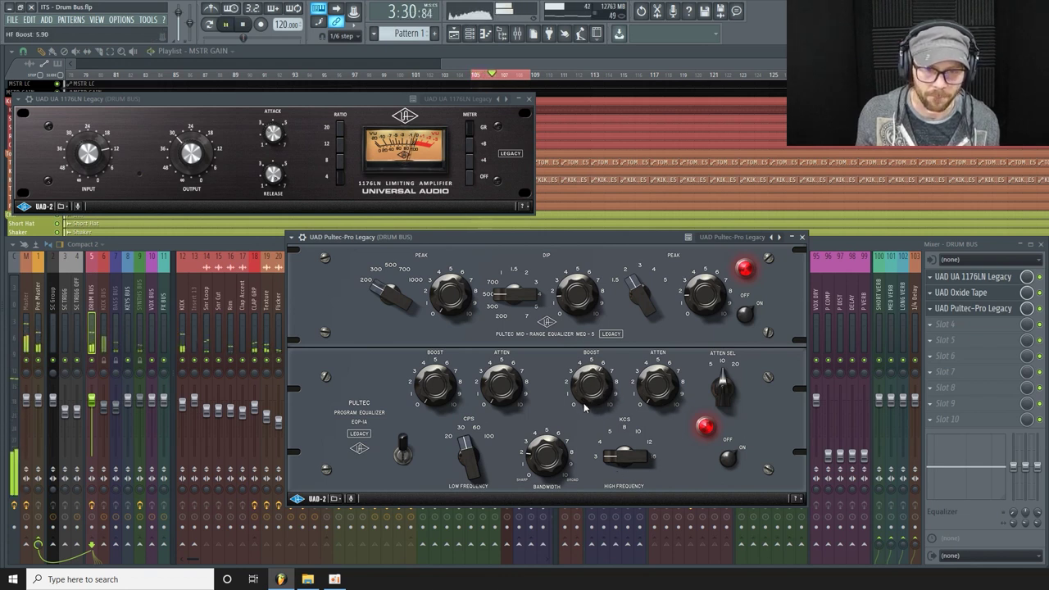
Step: Settle the Pultec high boost frequency at 8 KCS with HF boost near 0.10
{"action": "mouse_move", "coordinate": [620, 460]}
{"action": "left_mouse_down"}
{"action": "mouse_move", "coordinate": [614, 442]}
{"action": "mouse_move", "coordinate": [623, 449]}
{"action": "left_mouse_up"}
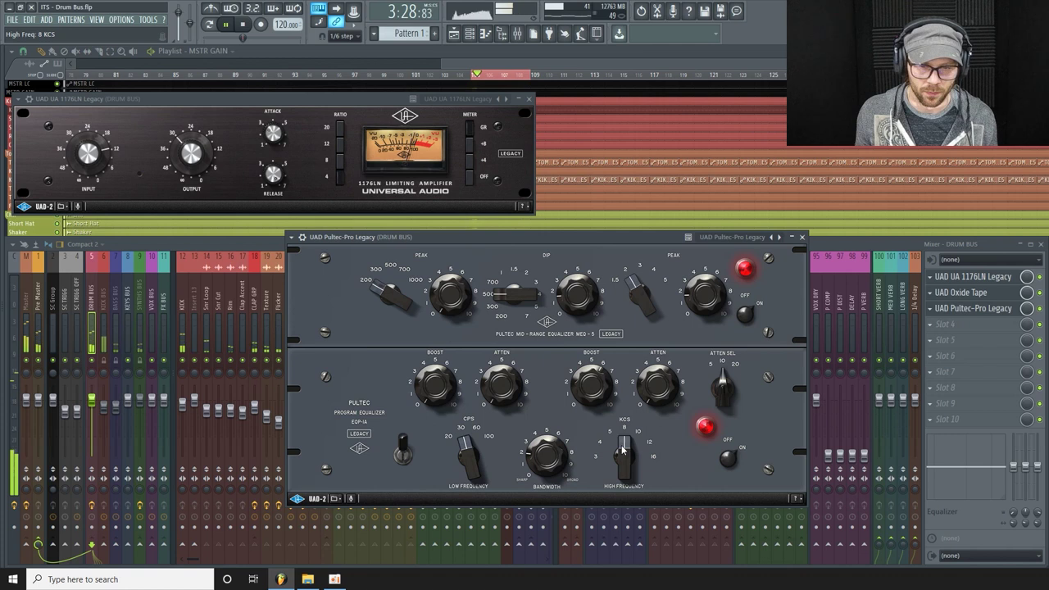
{"action": "left_click_drag", "start_coordinate": [606, 401], "coordinate": [594, 396]}
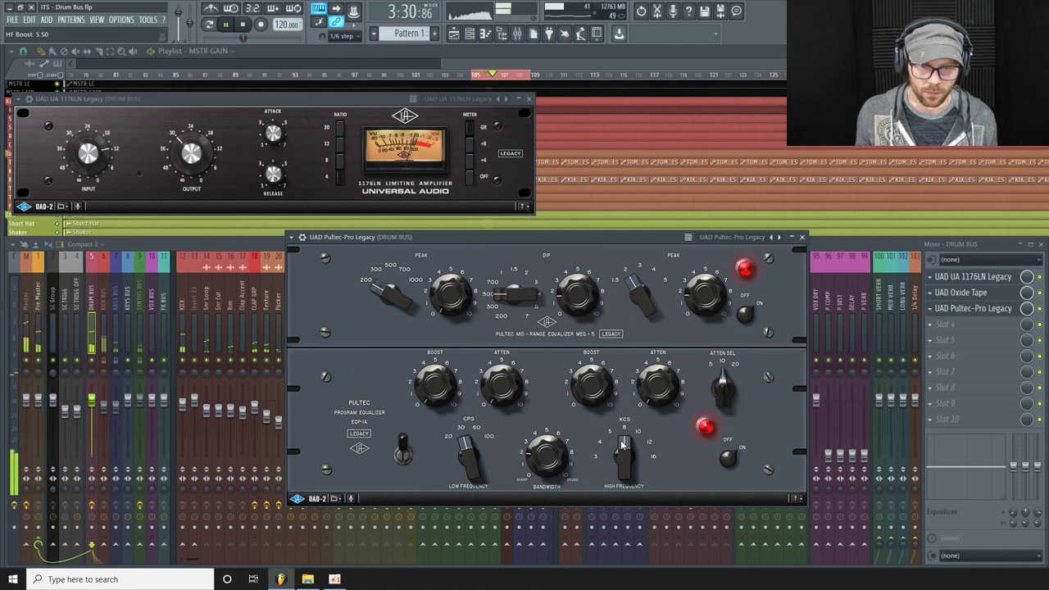
{"action": "left_click_drag", "start_coordinate": [622, 444], "coordinate": [637, 416]}
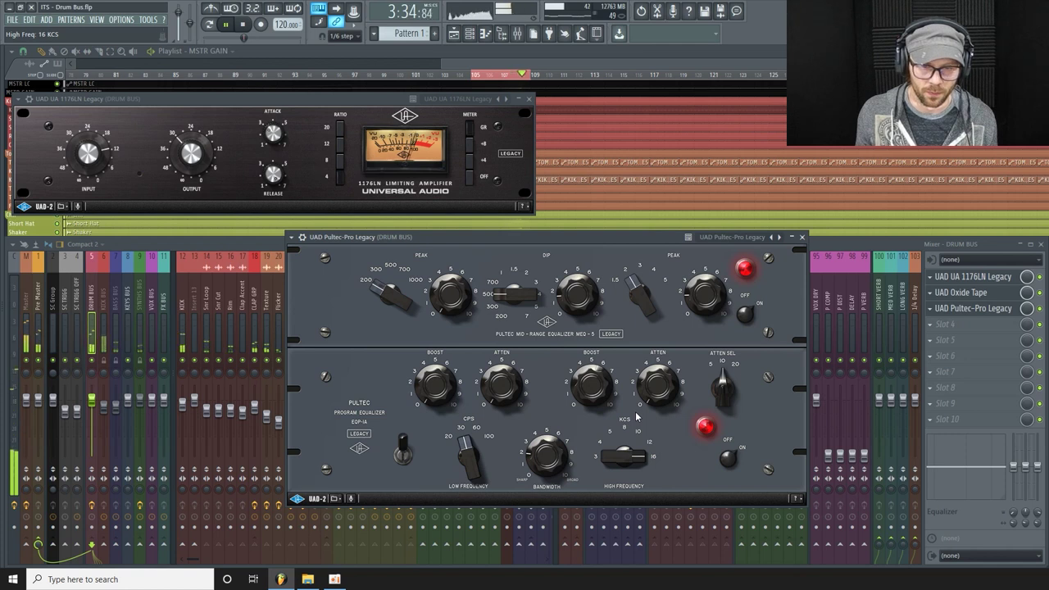
{"action": "left_click_drag", "start_coordinate": [636, 418], "coordinate": [610, 427]}
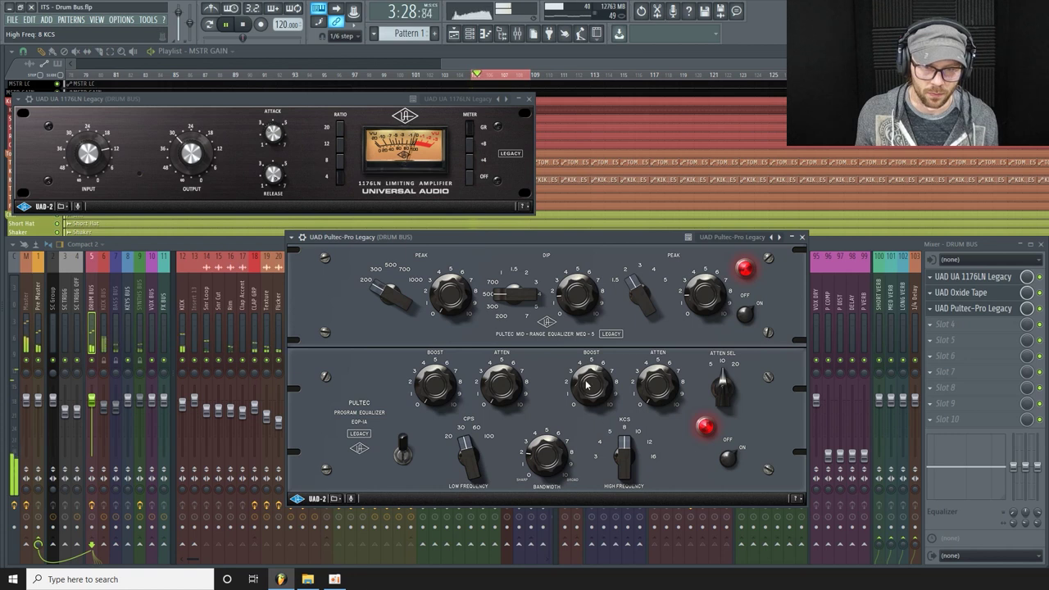
{"action": "left_click_drag", "start_coordinate": [578, 394], "coordinate": [575, 413]}
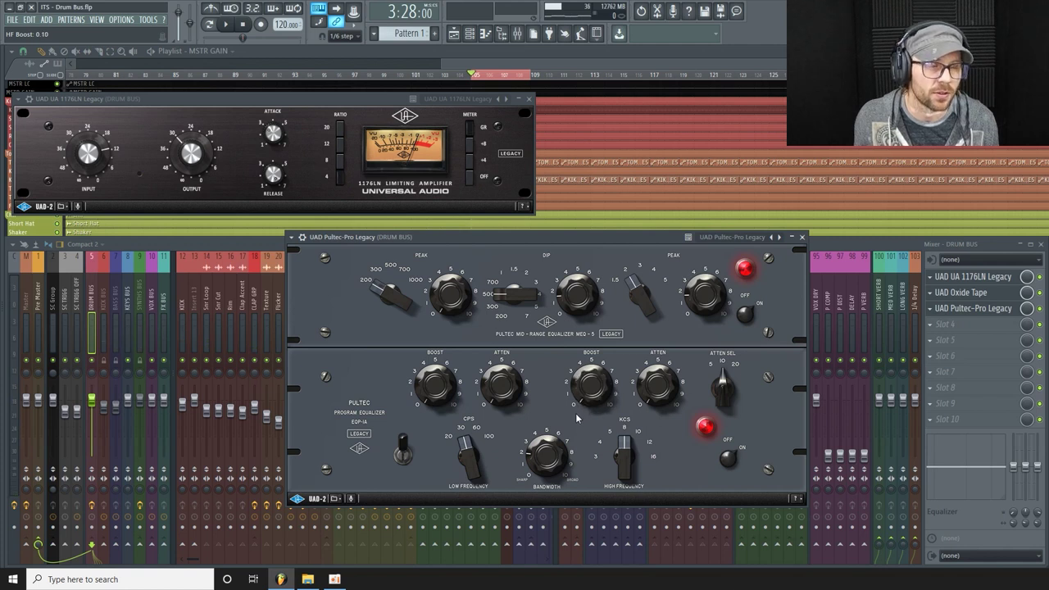
{"action": "key", "text": "space"}
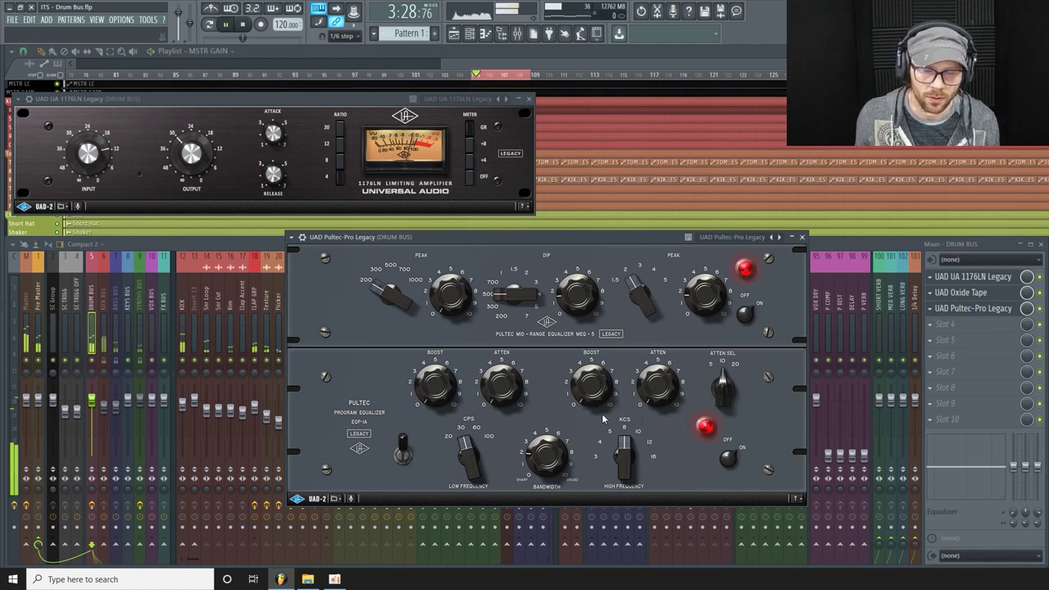
{"action": "left_click", "coordinate": [728, 457]}
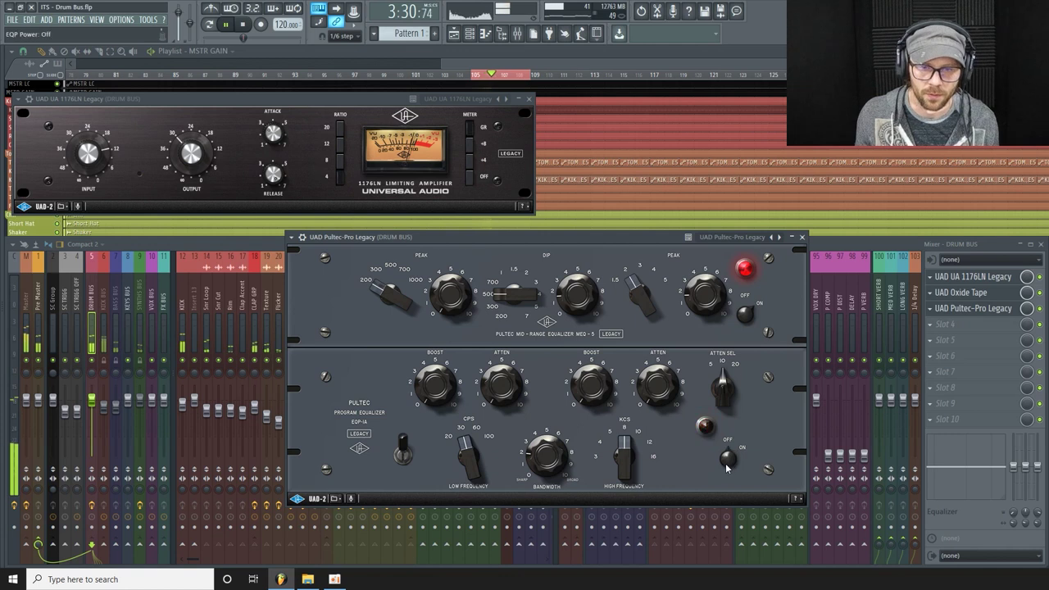
{"action": "left_click", "coordinate": [742, 455]}
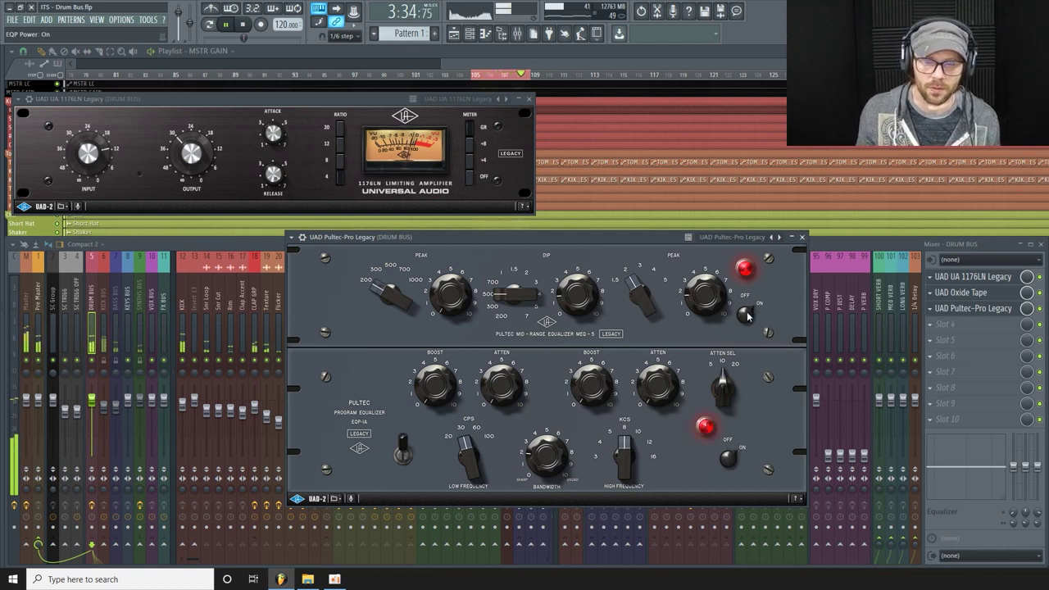
{"action": "left_click", "coordinate": [745, 316]}
{"action": "left_click", "coordinate": [728, 459]}
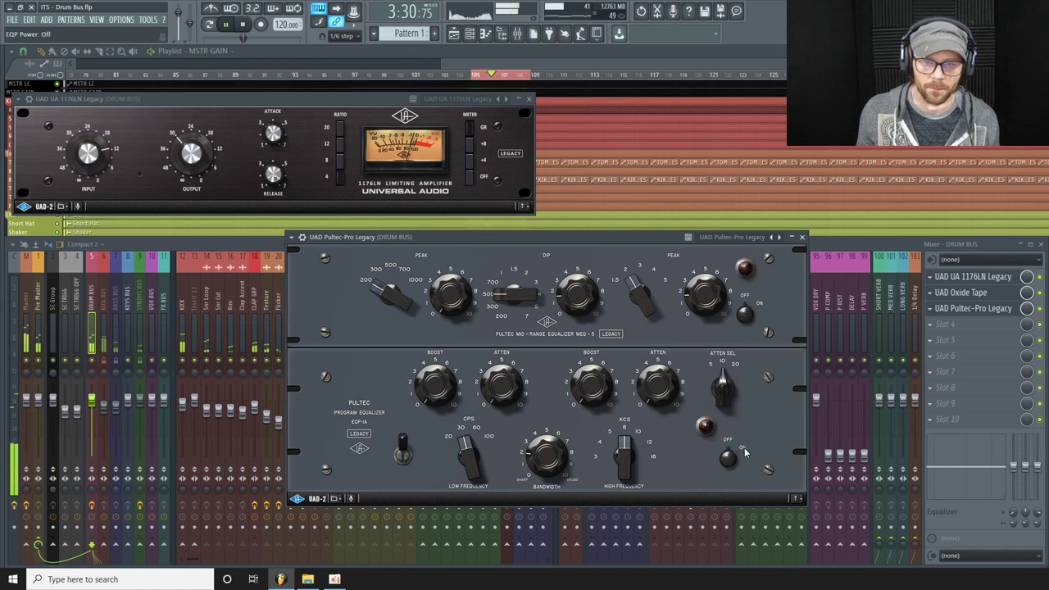
{"action": "left_click", "coordinate": [738, 456]}
{"action": "left_click", "coordinate": [745, 315]}
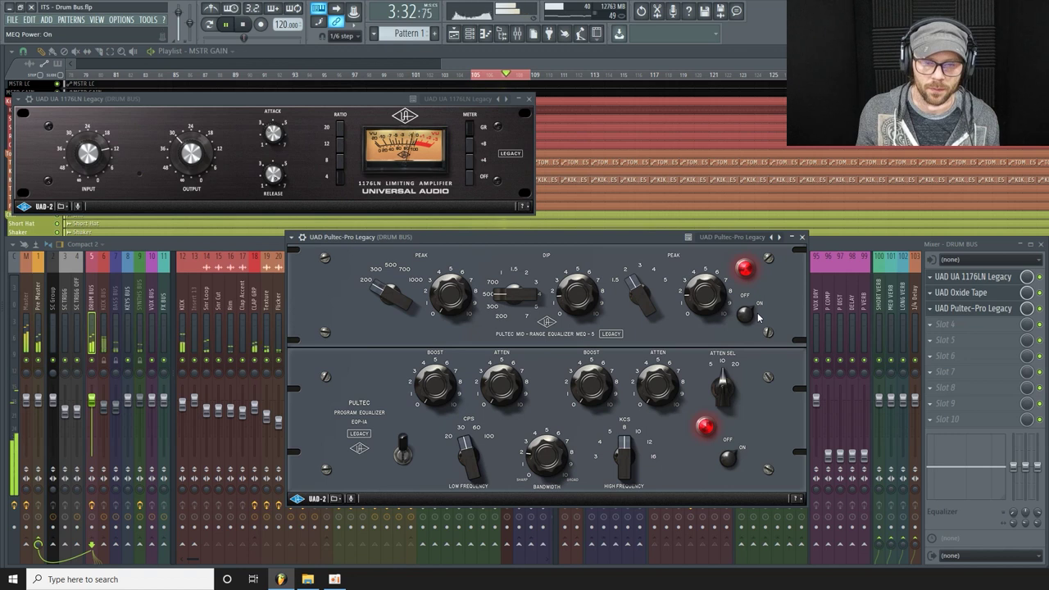
{"action": "left_click", "coordinate": [728, 459]}
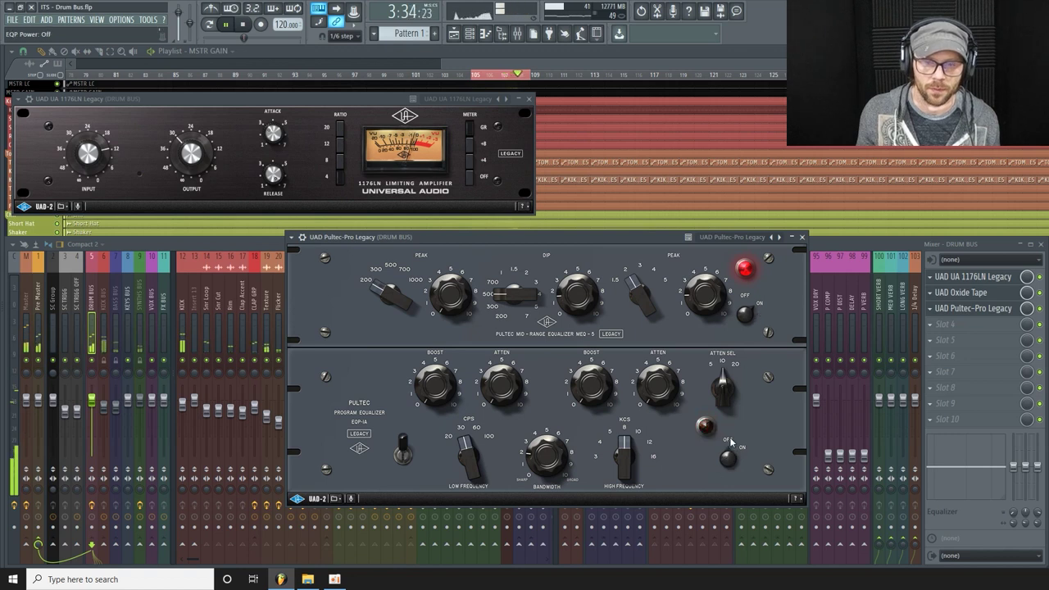
{"action": "left_click", "coordinate": [745, 316]}
{"action": "left_click", "coordinate": [746, 317]}
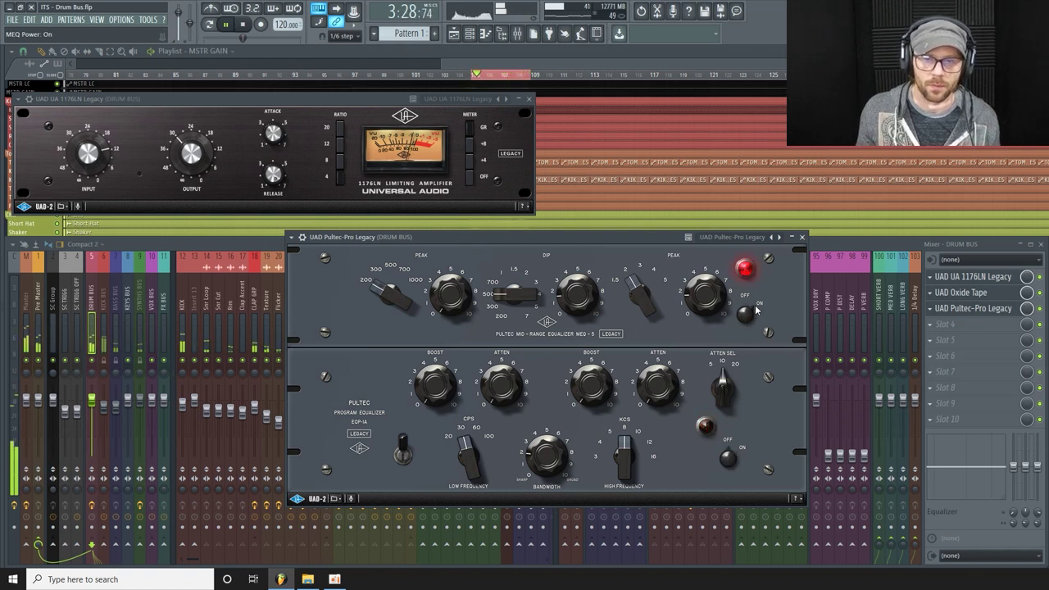
{"action": "left_click", "coordinate": [729, 456]}
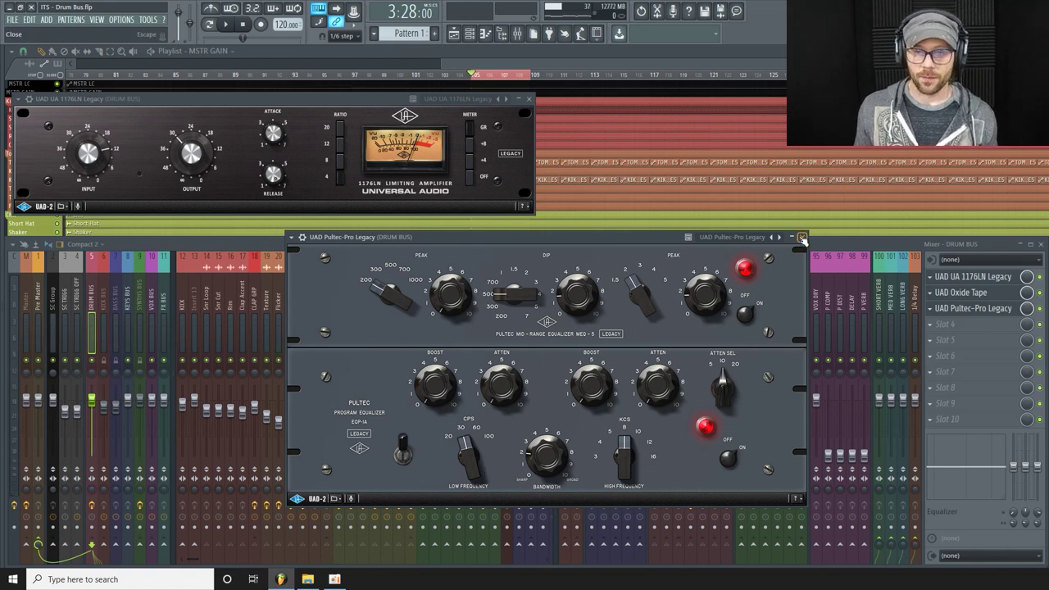
Step: Load the UAD SPL Transient Designer into the drum bus's fourth slot after the Pultec
{"action": "left_click", "coordinate": [801, 237]}
{"action": "left_click", "coordinate": [950, 325]}
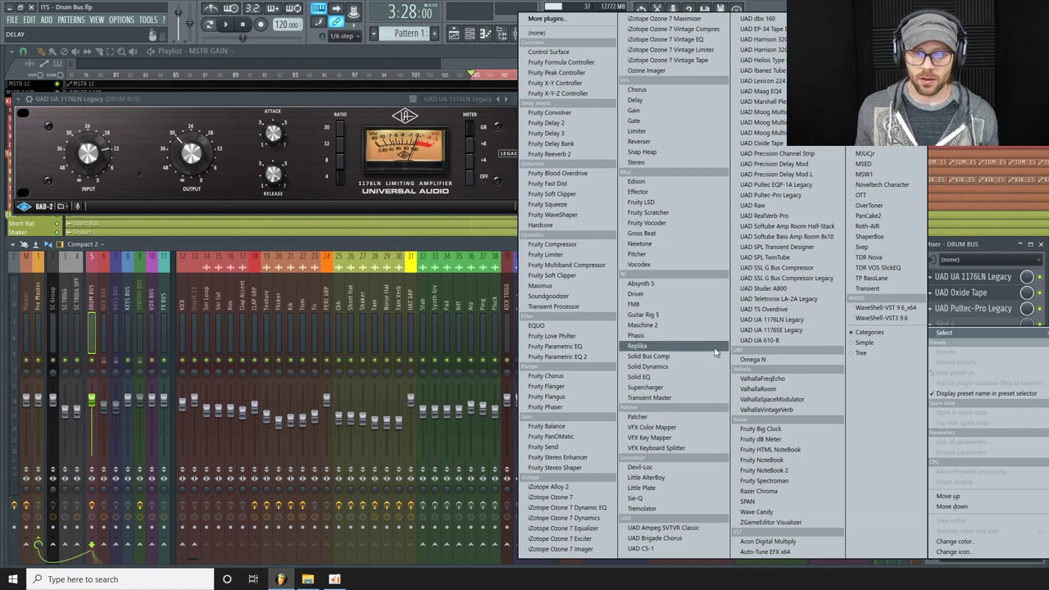
{"action": "left_click", "coordinate": [807, 247]}
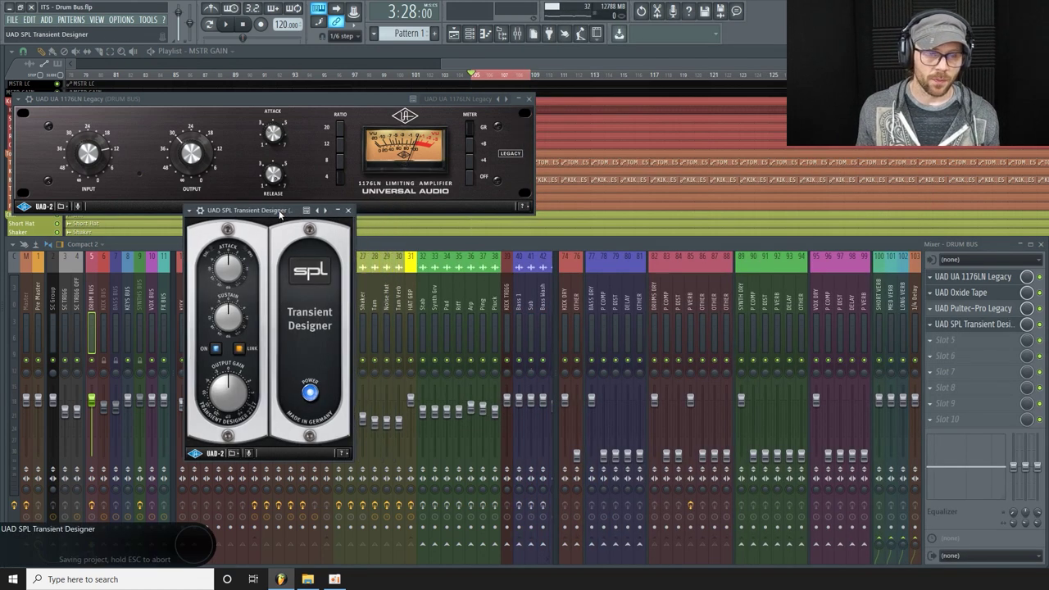
{"action": "left_click_drag", "start_coordinate": [295, 210], "coordinate": [254, 211]}
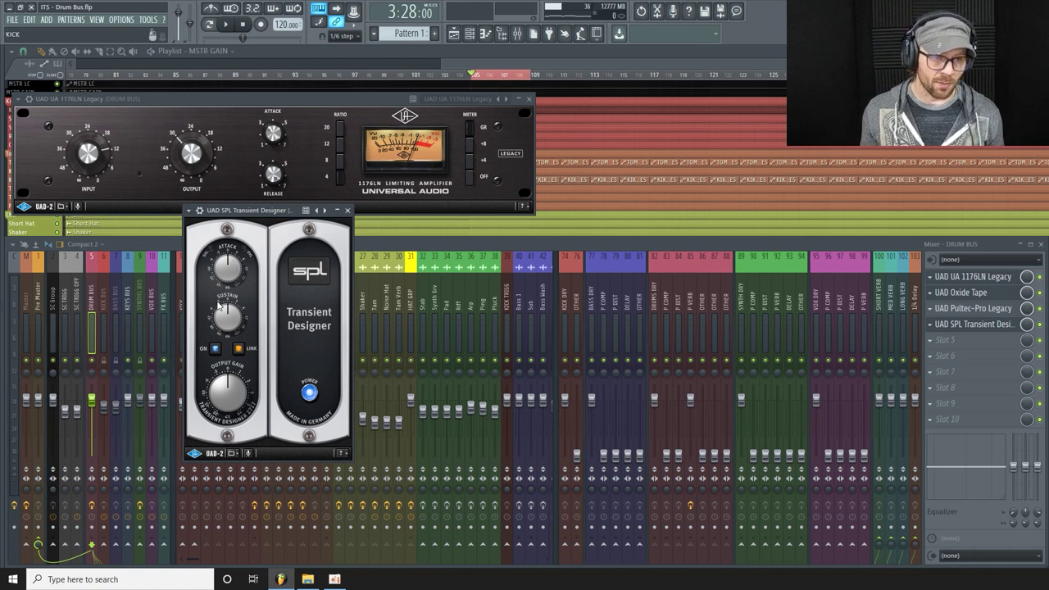
Step: Lower the Transient Designer's sustain to -1.50 dB while the song plays
{"action": "left_click_drag", "start_coordinate": [229, 310], "coordinate": [225, 309]}
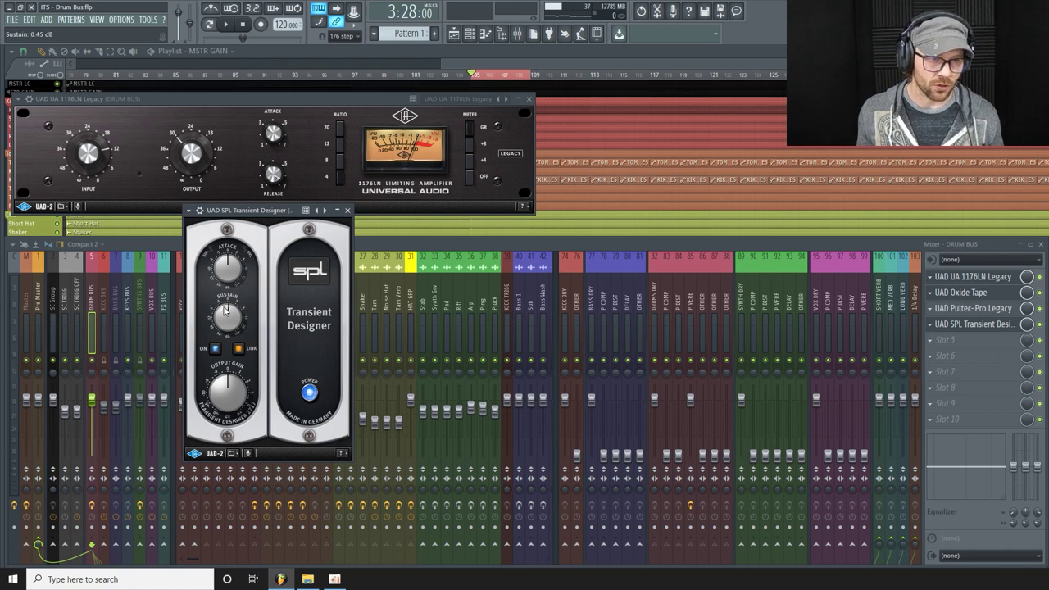
{"action": "key", "text": "space"}
{"action": "mouse_move", "coordinate": [228, 310]}
{"action": "left_mouse_down"}
{"action": "mouse_move", "coordinate": [212, 330]}
{"action": "mouse_move", "coordinate": [221, 312]}
{"action": "left_mouse_up"}
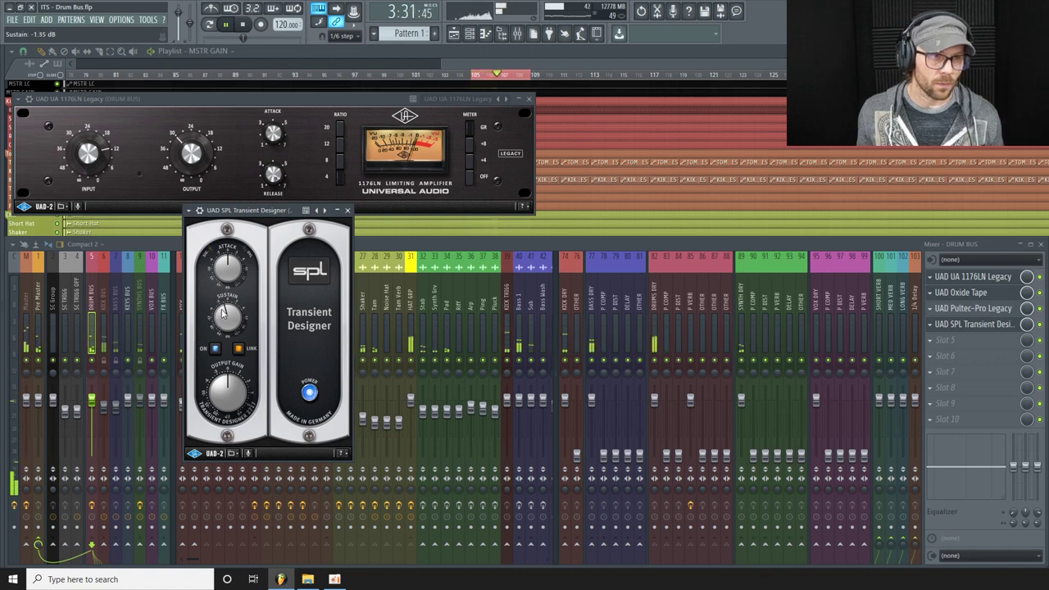
{"action": "left_click", "coordinate": [309, 394]}
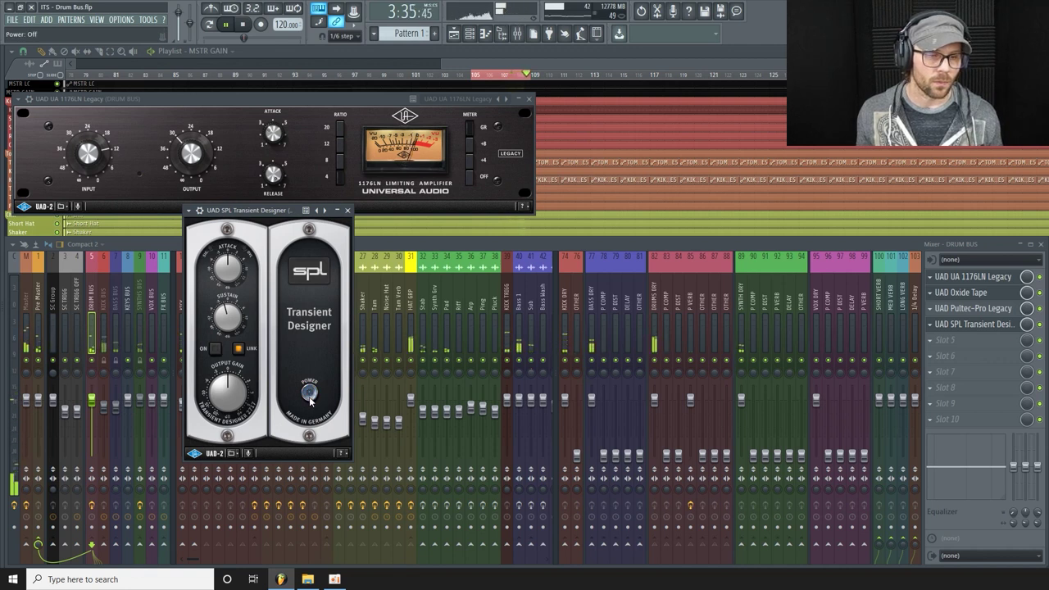
{"action": "left_click", "coordinate": [309, 396]}
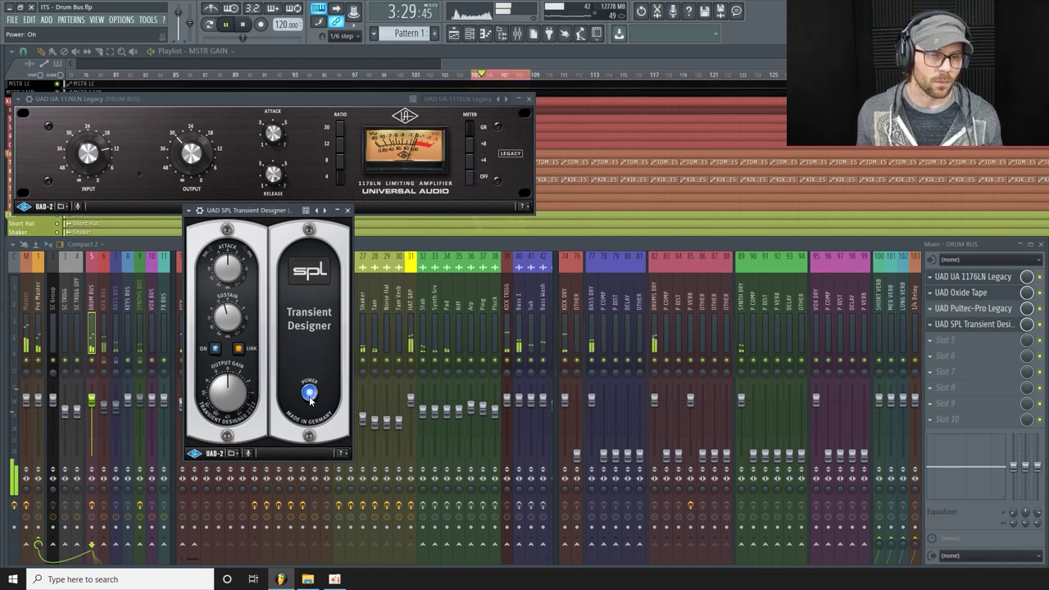
{"action": "left_click", "coordinate": [309, 395]}
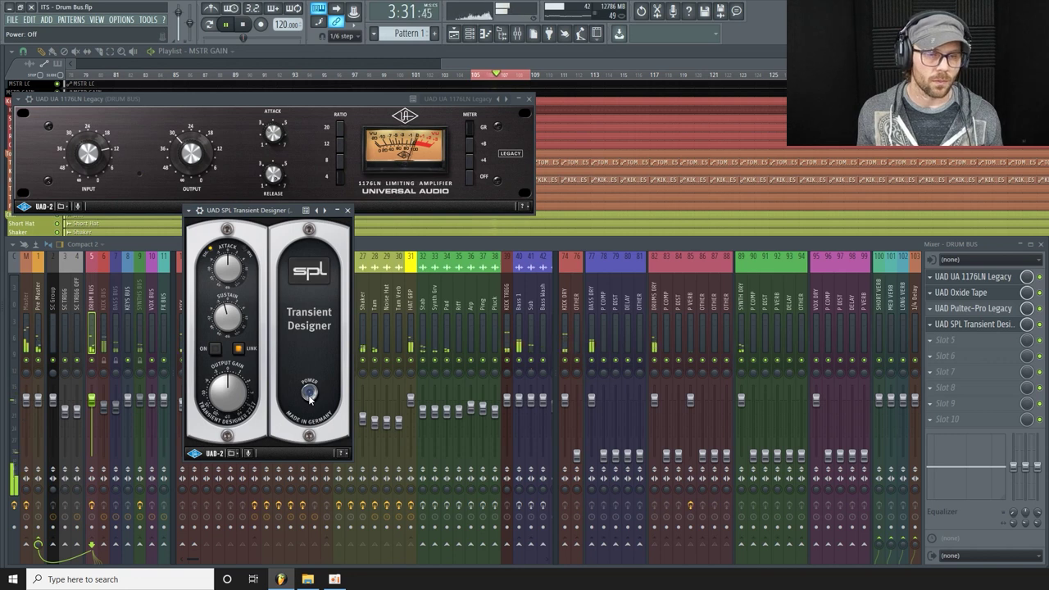
{"action": "left_click", "coordinate": [309, 396]}
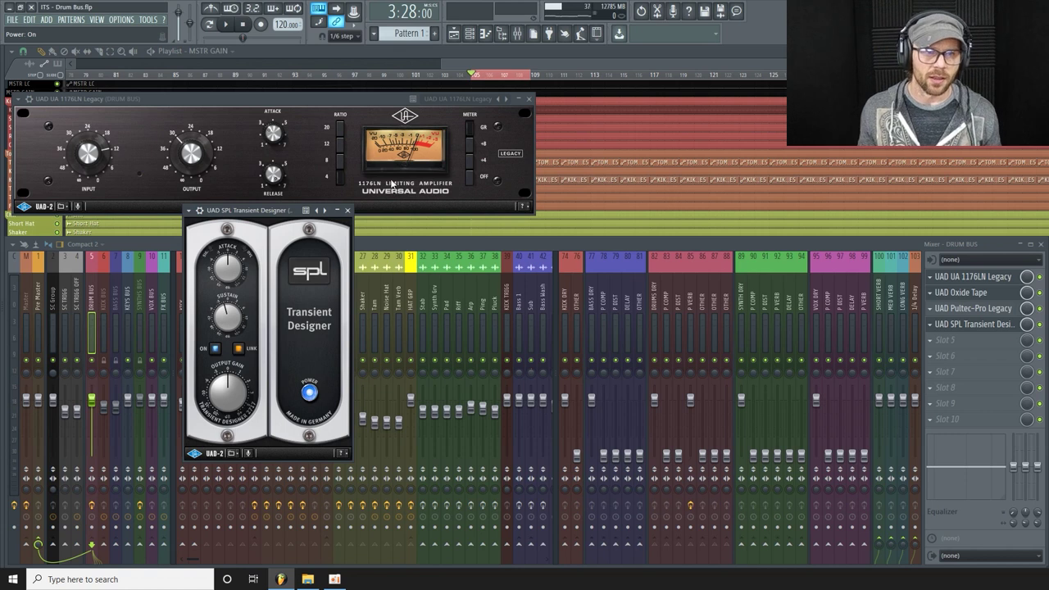
Step: Show the empty insert slots of mixer track 83, P COMP
{"action": "left_click", "coordinate": [398, 244]}
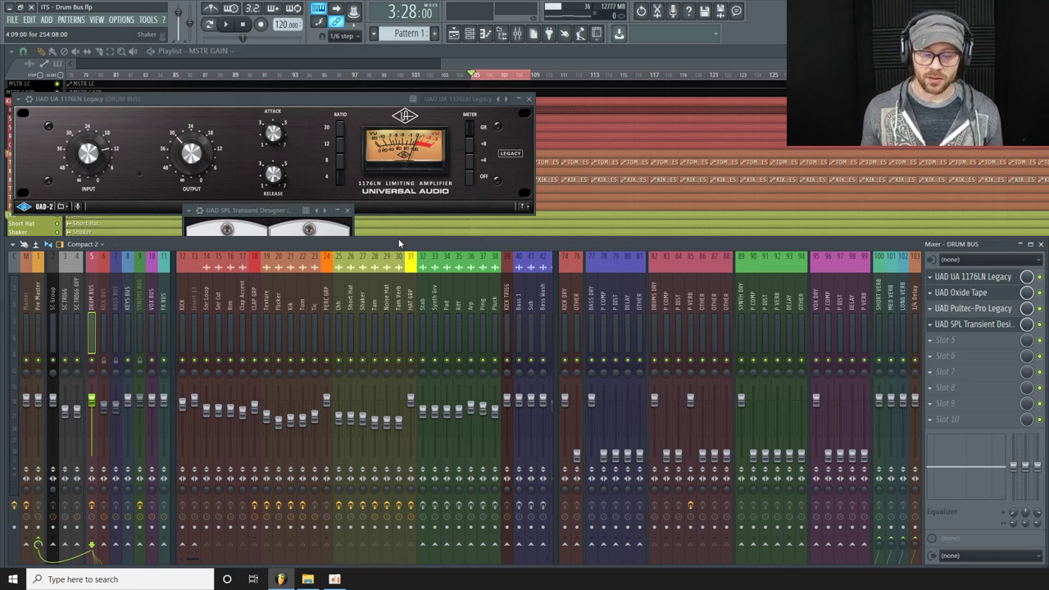
{"action": "left_click", "coordinate": [667, 471]}
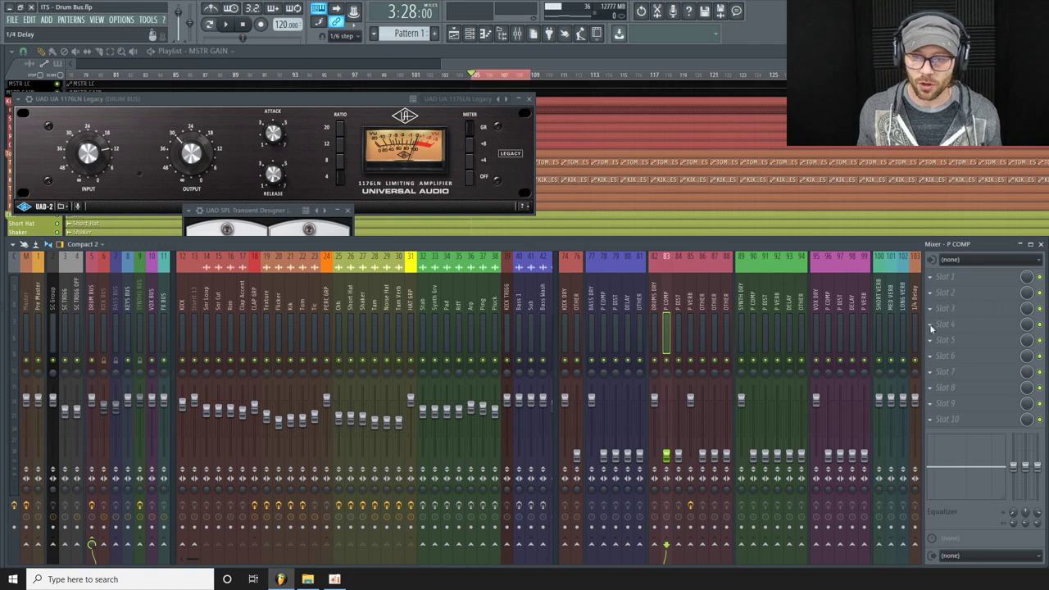
Step: Load the UAD SSL G Bus Compressor into P COMP slot 2
{"action": "left_click", "coordinate": [967, 297]}
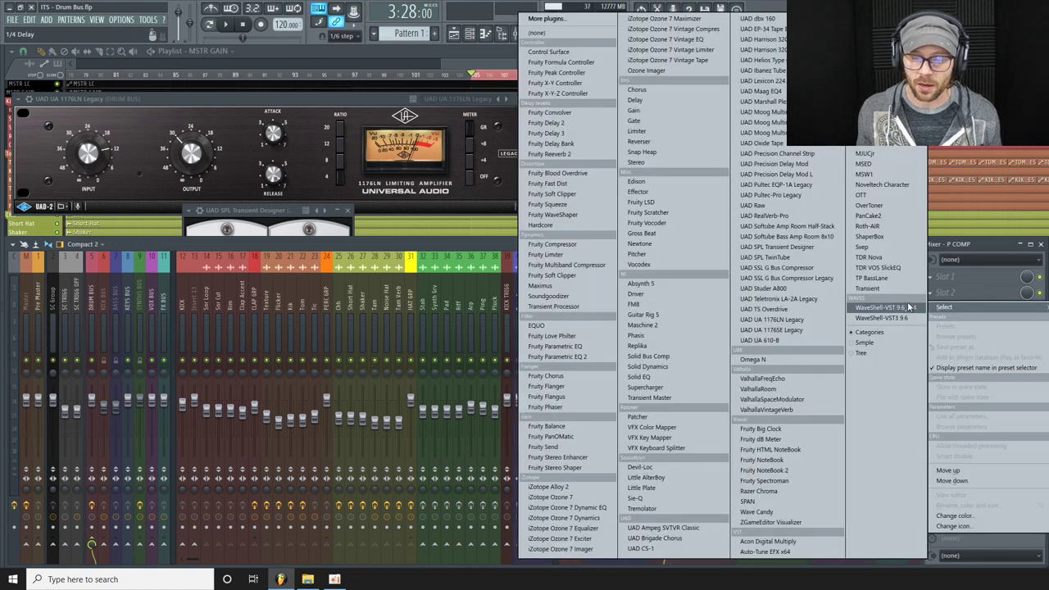
{"action": "left_click", "coordinate": [823, 268]}
{"action": "left_click_drag", "start_coordinate": [474, 148], "coordinate": [415, 153]}
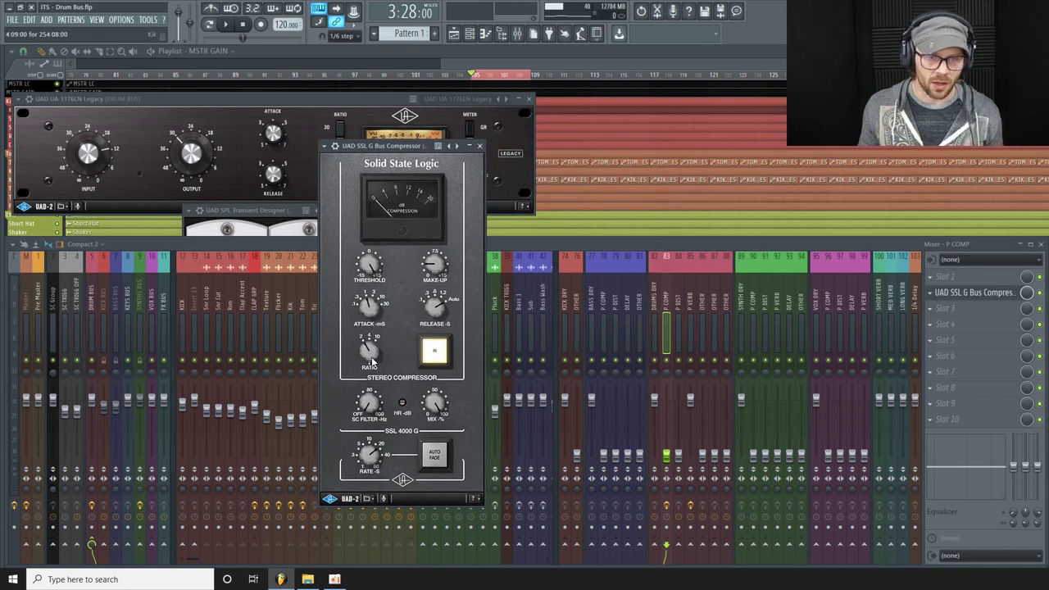
Step: Set the SSL compressor to 10:1 ratio, 0.1 ms attack and 1.2 s release
{"action": "left_click_drag", "start_coordinate": [370, 361], "coordinate": [386, 226]}
{"action": "left_click_drag", "start_coordinate": [368, 306], "coordinate": [358, 328]}
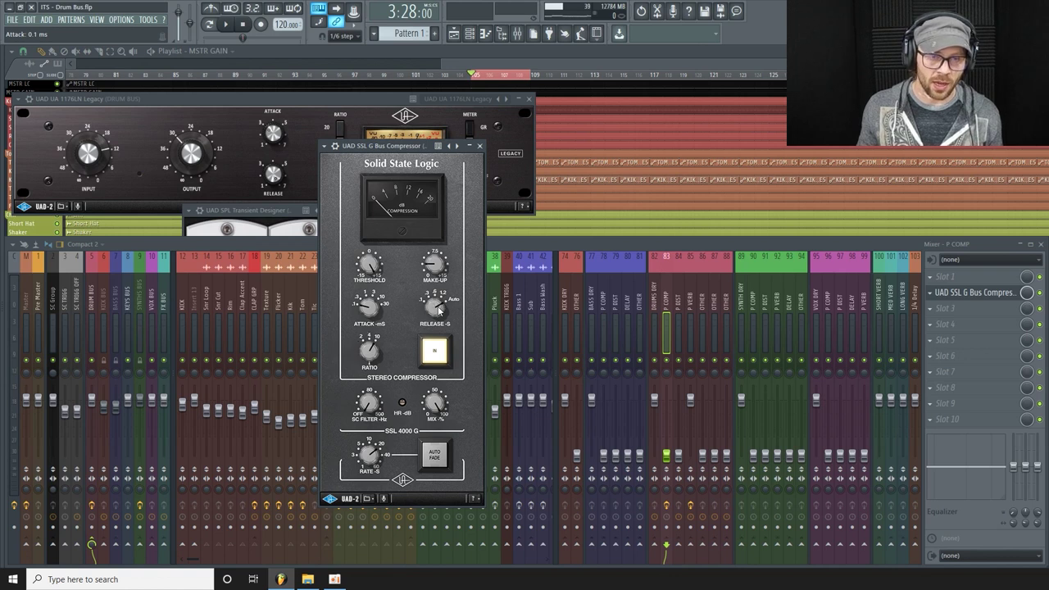
{"action": "left_click_drag", "start_coordinate": [437, 309], "coordinate": [468, 175]}
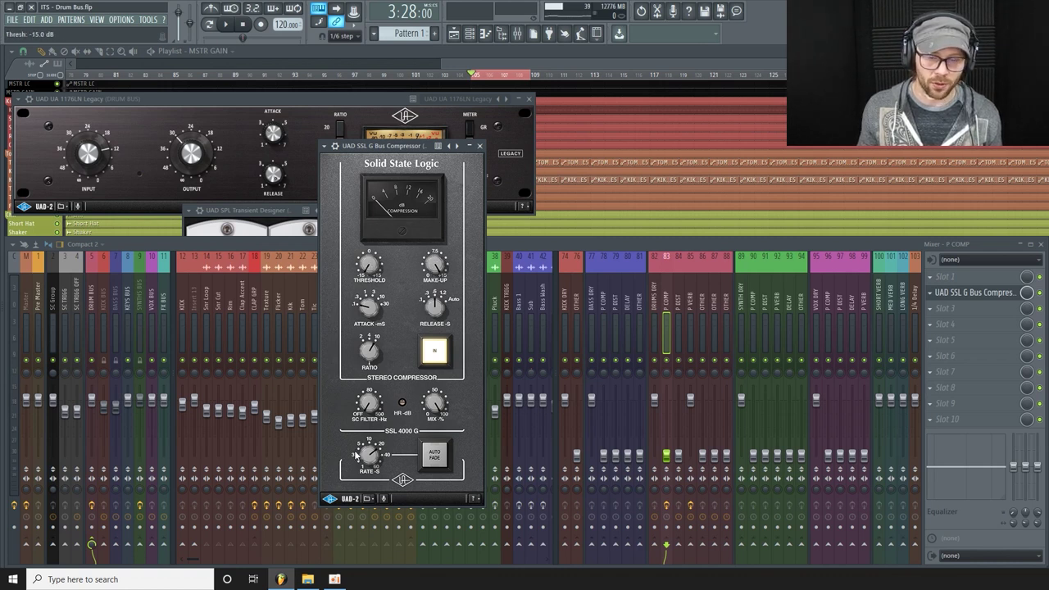
{"action": "left_click", "coordinate": [667, 456]}
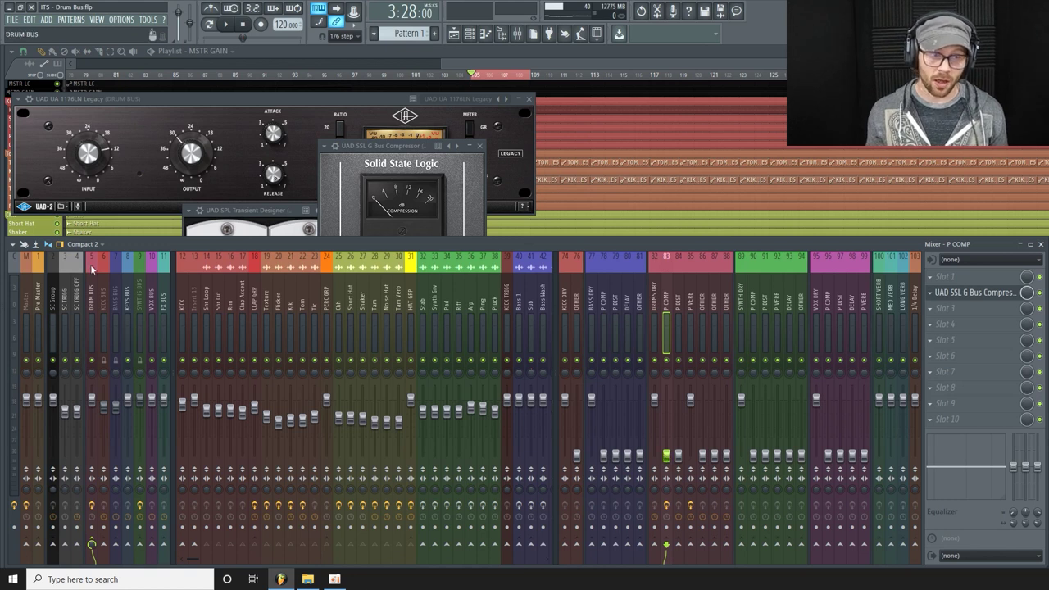
Step: Check the DRUM BUS Transient Designer, then return to the P COMP track
{"action": "left_click", "coordinate": [91, 311]}
{"action": "left_click", "coordinate": [1009, 326]}
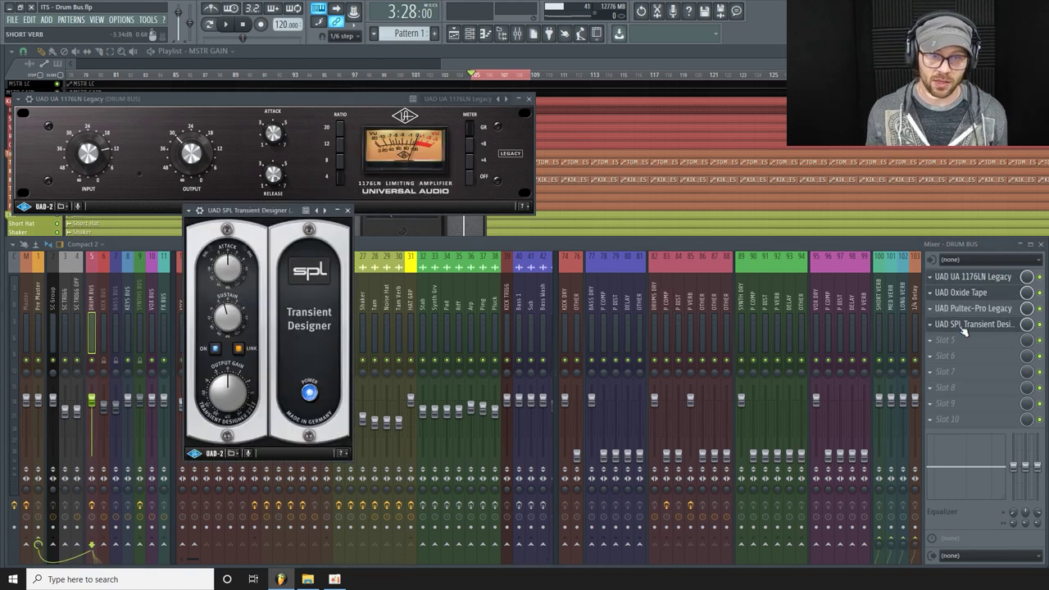
{"action": "left_click", "coordinate": [471, 248]}
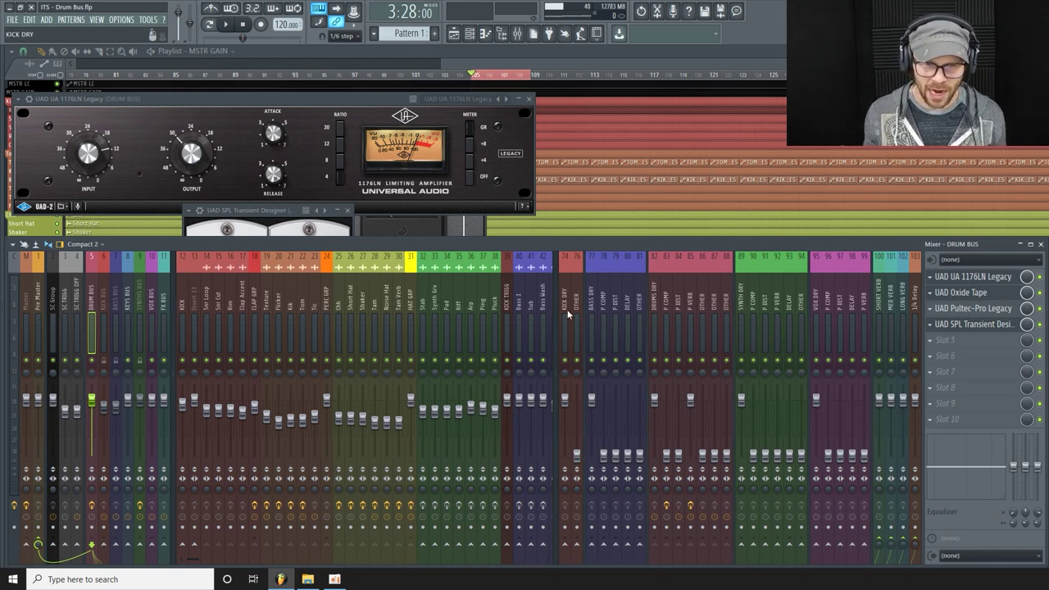
{"action": "left_click", "coordinate": [667, 307]}
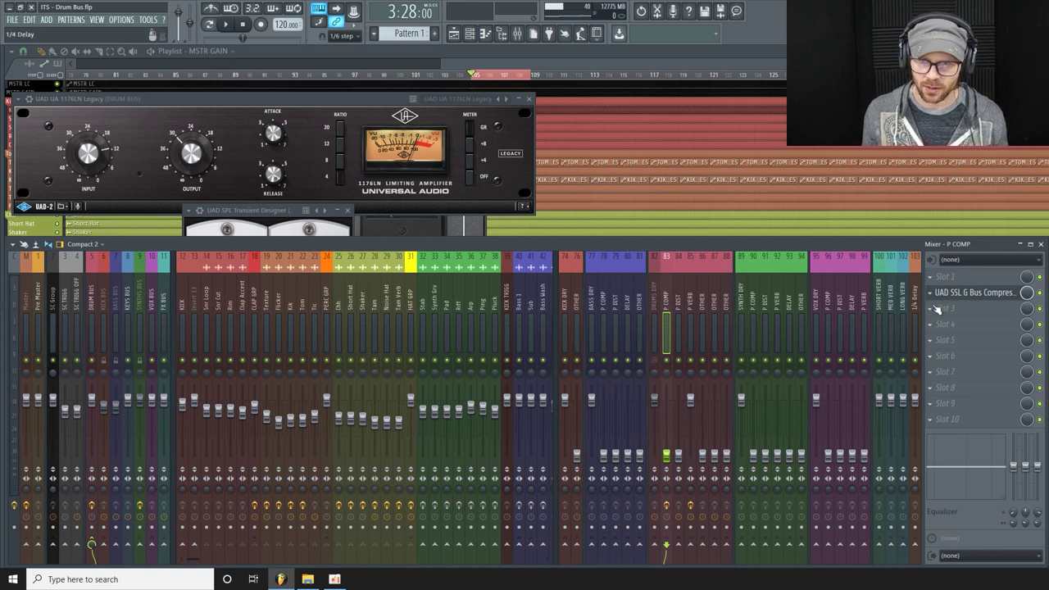
Step: Open the SSL compressor and raise the P COMP fader during playback, trimming it slightly back
{"action": "left_click", "coordinate": [969, 295]}
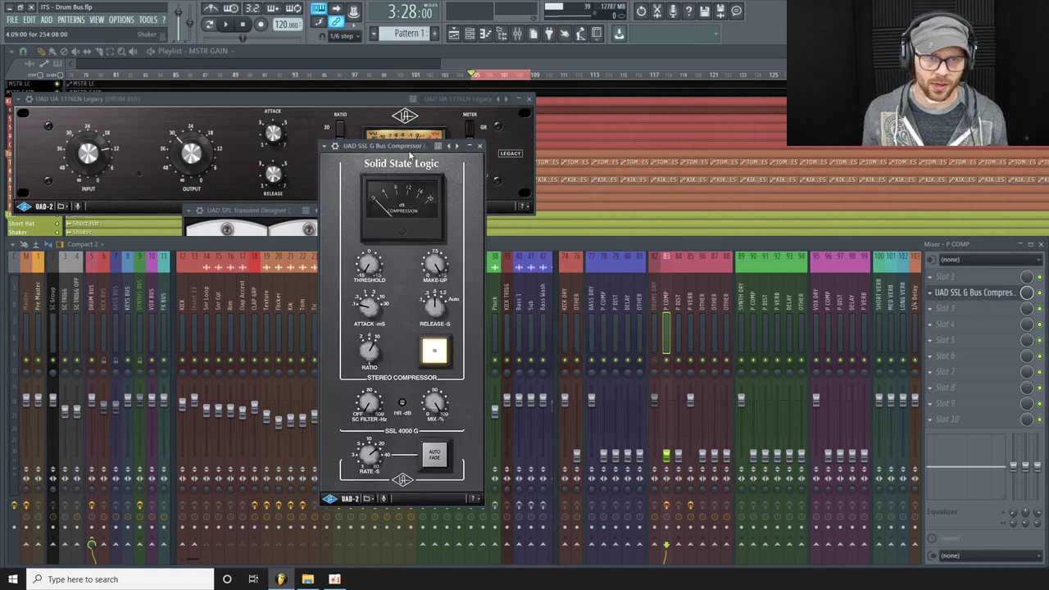
{"action": "left_click_drag", "start_coordinate": [417, 163], "coordinate": [397, 163]}
{"action": "key", "text": "space"}
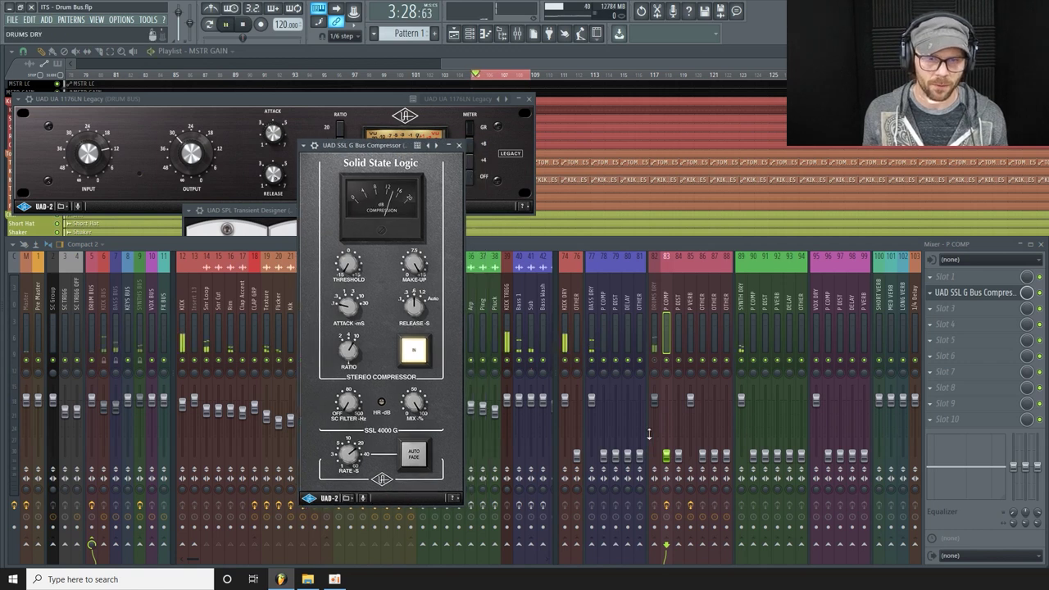
{"action": "left_click", "coordinate": [670, 458]}
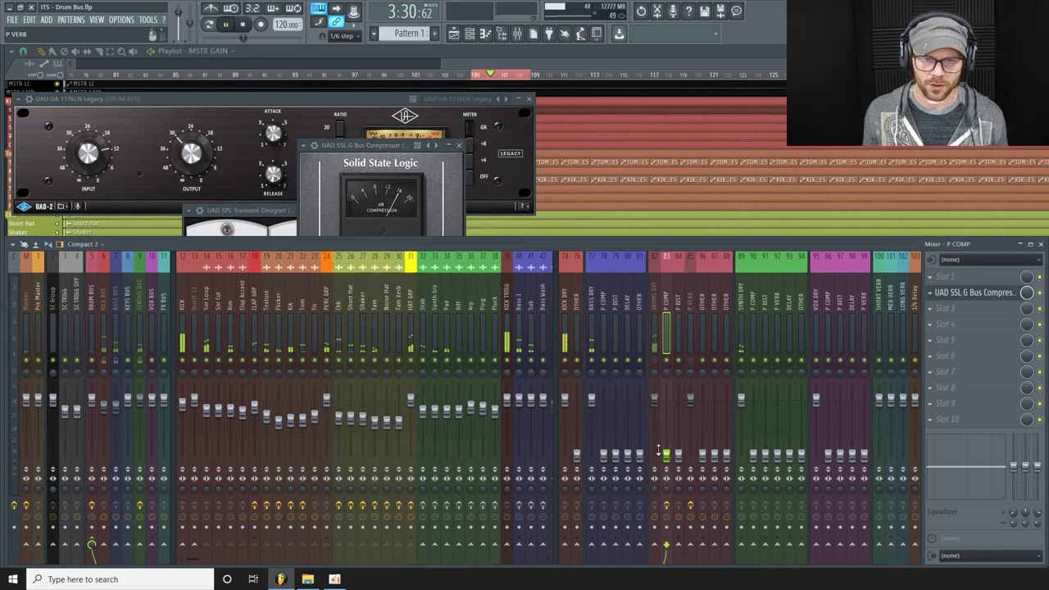
{"action": "left_click_drag", "start_coordinate": [670, 458], "coordinate": [670, 430]}
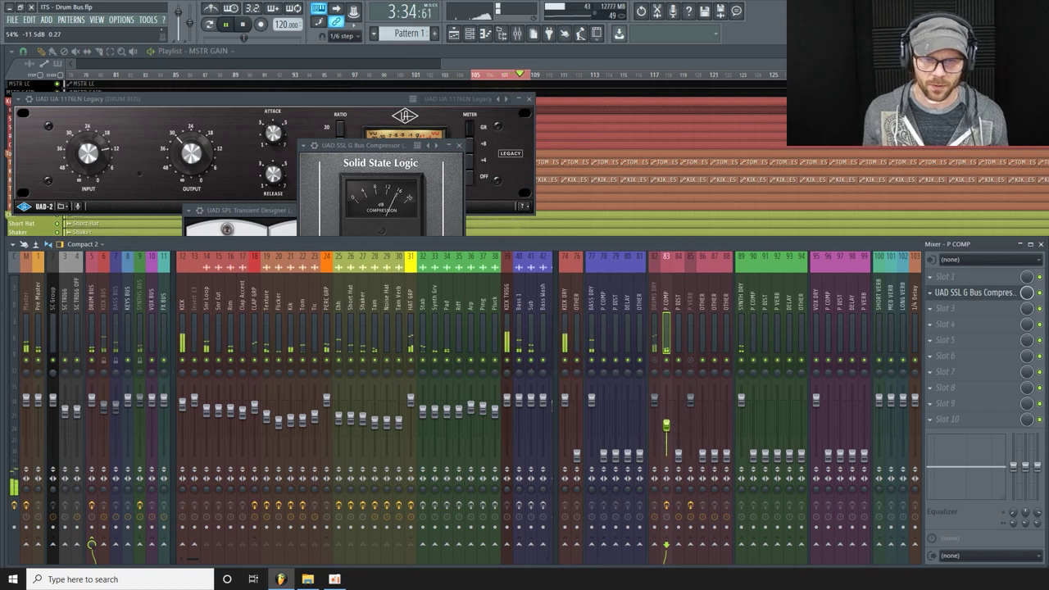
{"action": "left_click", "coordinate": [399, 193]}
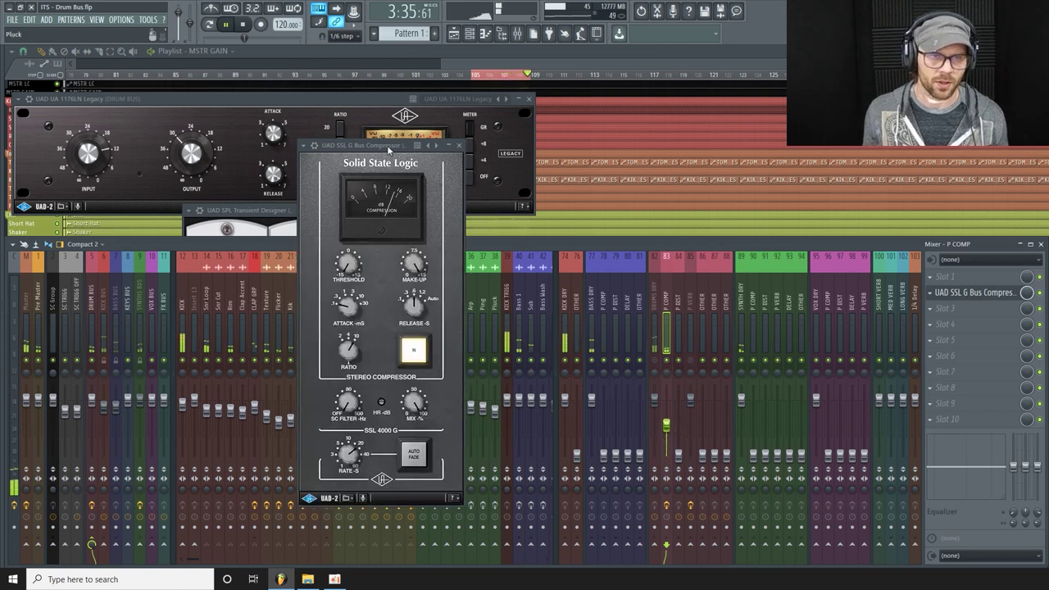
{"action": "left_click", "coordinate": [666, 425]}
{"action": "left_click_drag", "start_coordinate": [667, 422], "coordinate": [666, 426]}
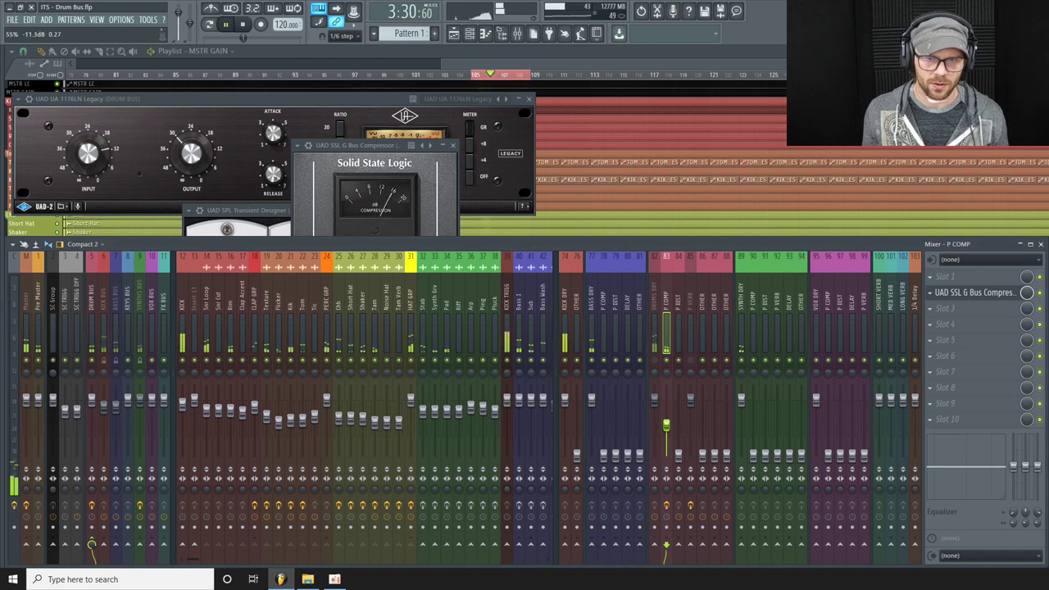
Step: Stop playback and bring up the plugin choices for P COMP slot 1
{"action": "left_click", "coordinate": [363, 158]}
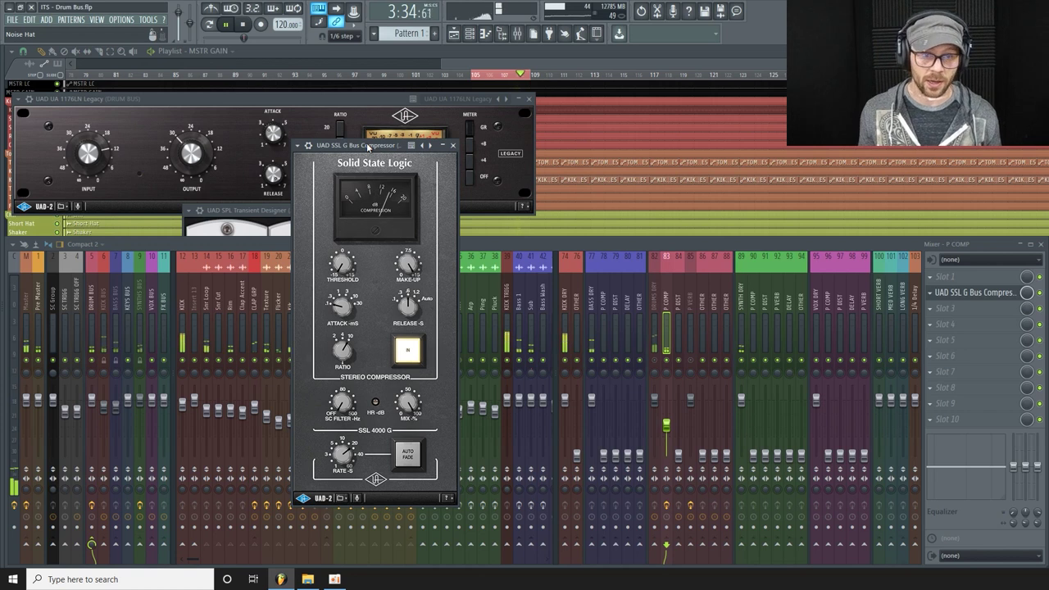
{"action": "key", "text": "space"}
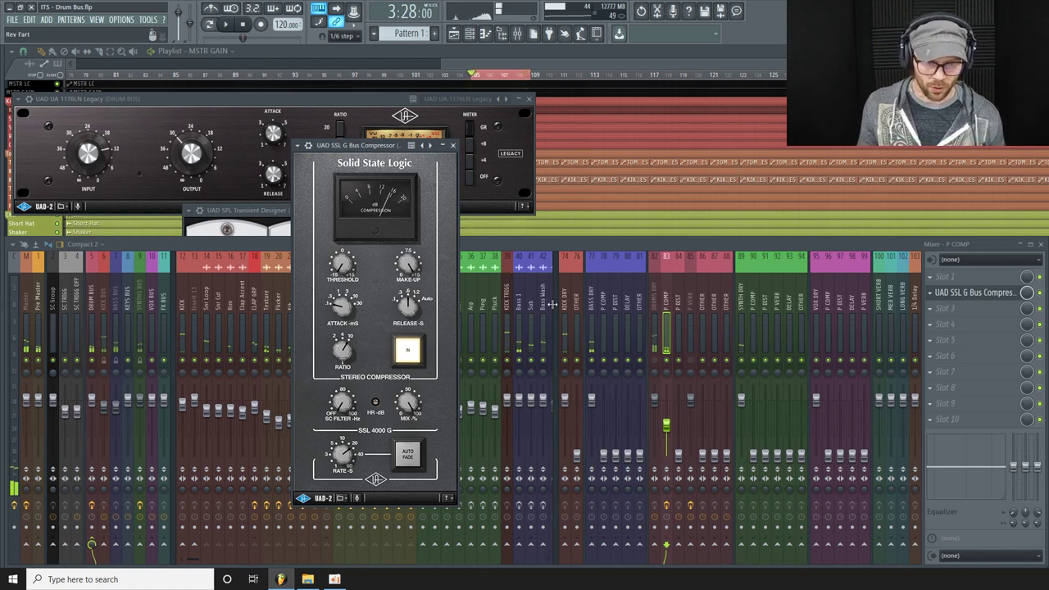
{"action": "left_click", "coordinate": [980, 280]}
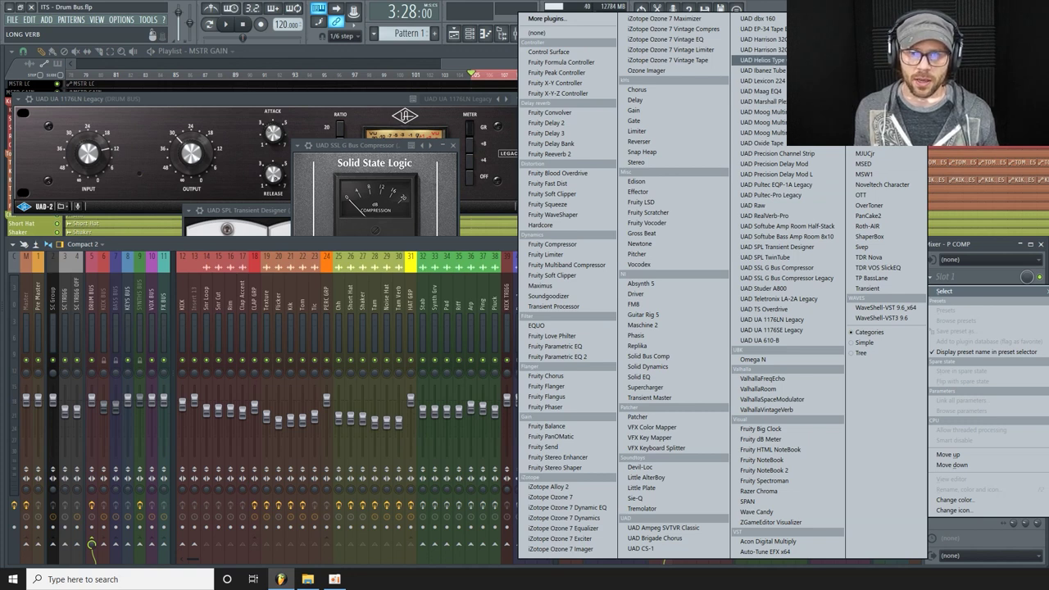
Step: Load the UAD Helios Type 69 into P COMP slot 1 and A/B it during playback
{"action": "left_click", "coordinate": [762, 60]}
{"action": "left_click_drag", "start_coordinate": [272, 184], "coordinate": [234, 197]}
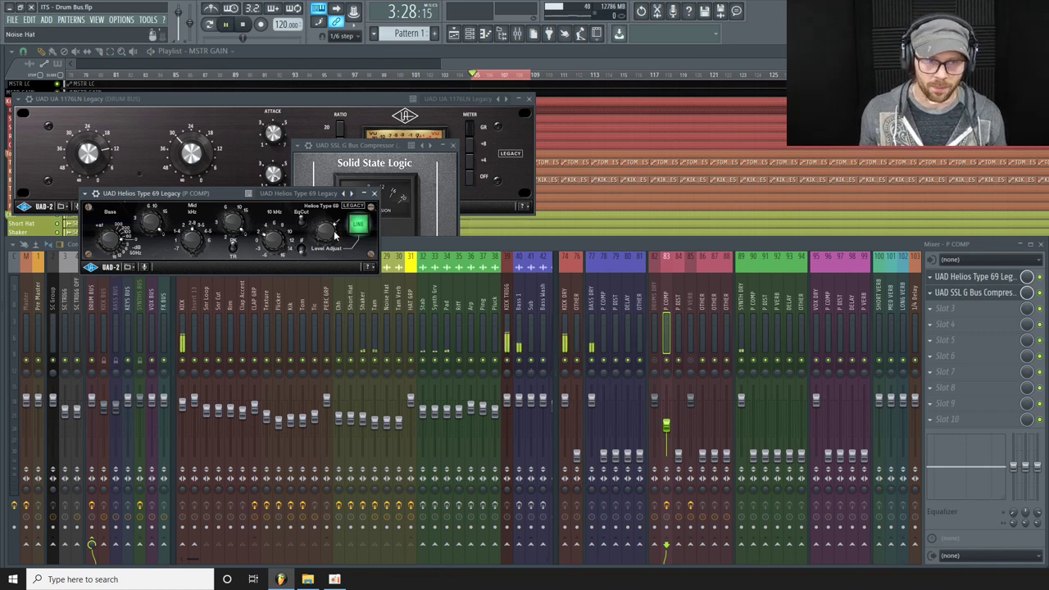
{"action": "key", "text": "space"}
{"action": "left_click", "coordinate": [361, 225]}
{"action": "left_click", "coordinate": [362, 224]}
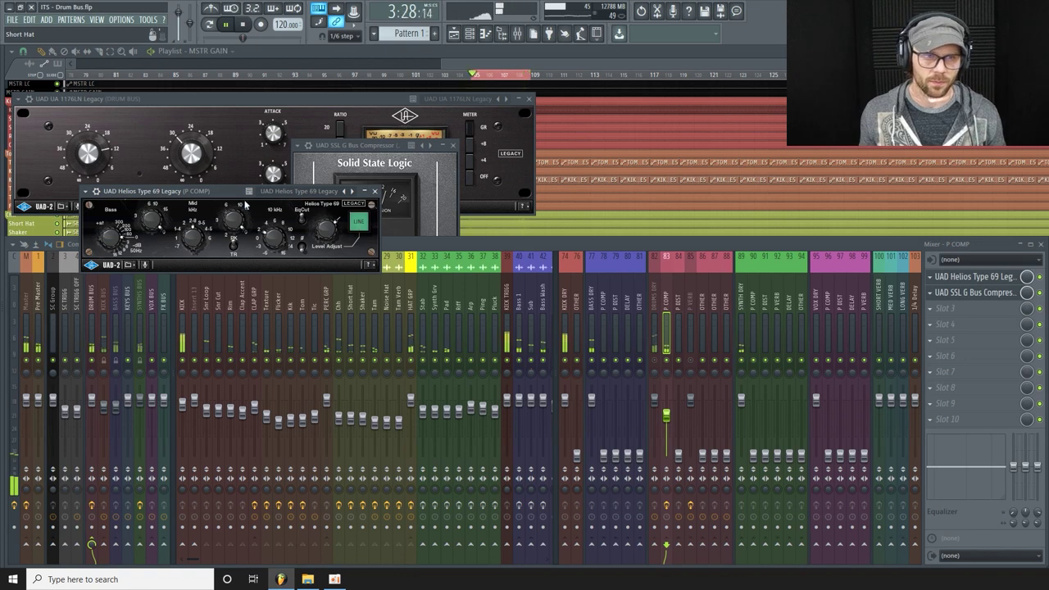
Step: Compare the Helios EQ bypassed and active once more, leave it on, and stop playback
{"action": "left_click_drag", "start_coordinate": [279, 192], "coordinate": [370, 211]}
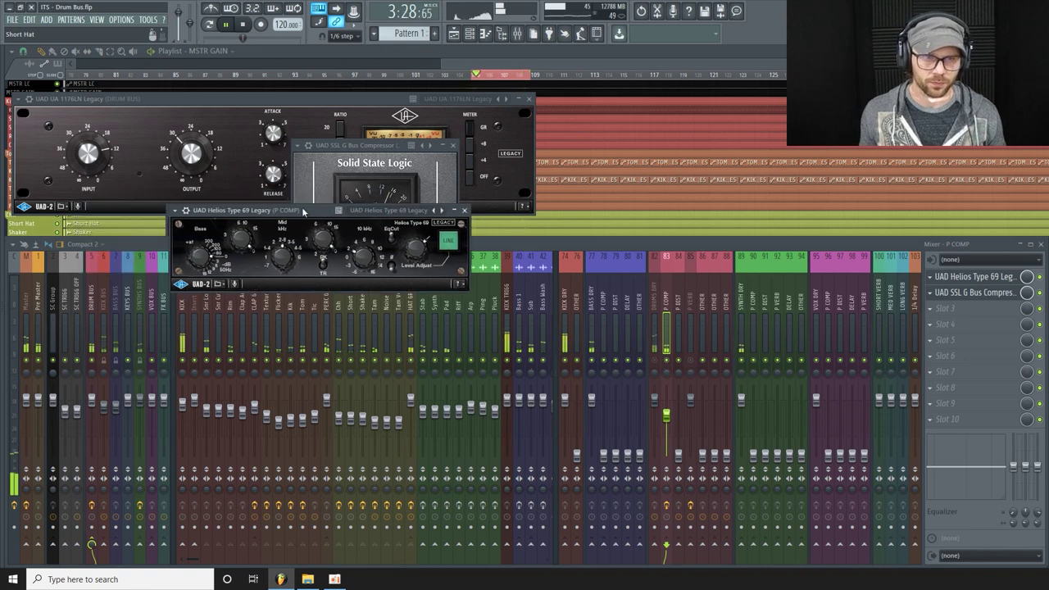
{"action": "left_click", "coordinate": [452, 247]}
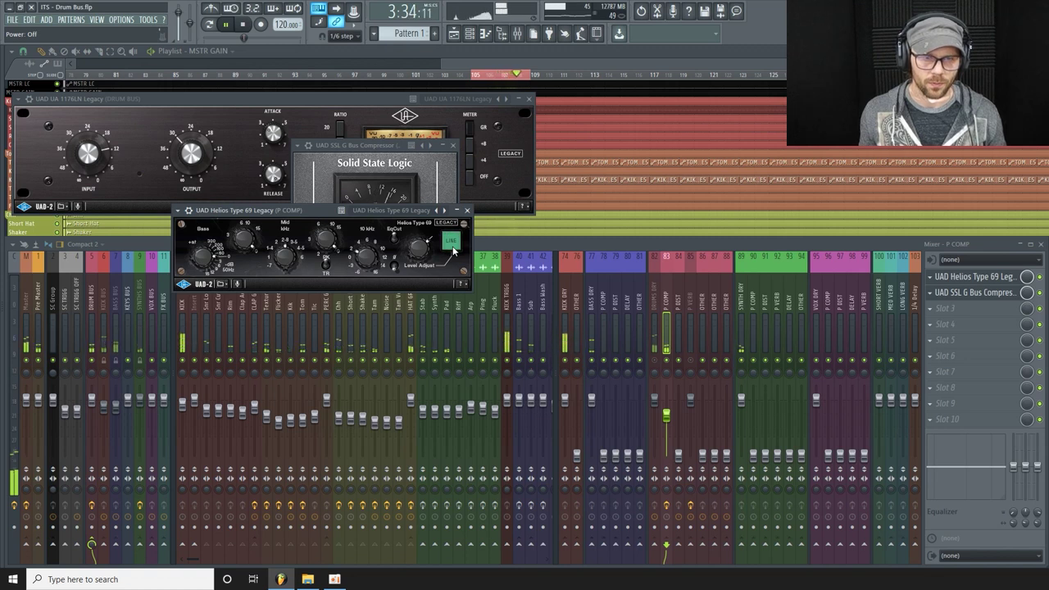
{"action": "left_click", "coordinate": [452, 248]}
{"action": "key", "text": "space"}
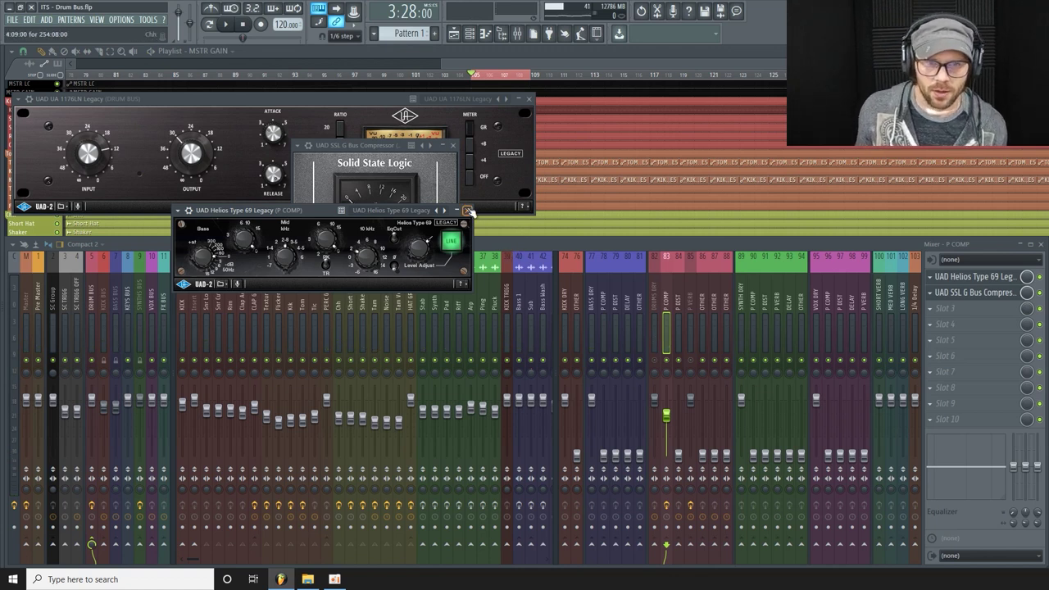
Step: Close the Helios and SSL windows and set the P COMP fader around -35 dB while listening
{"action": "left_click", "coordinate": [467, 211]}
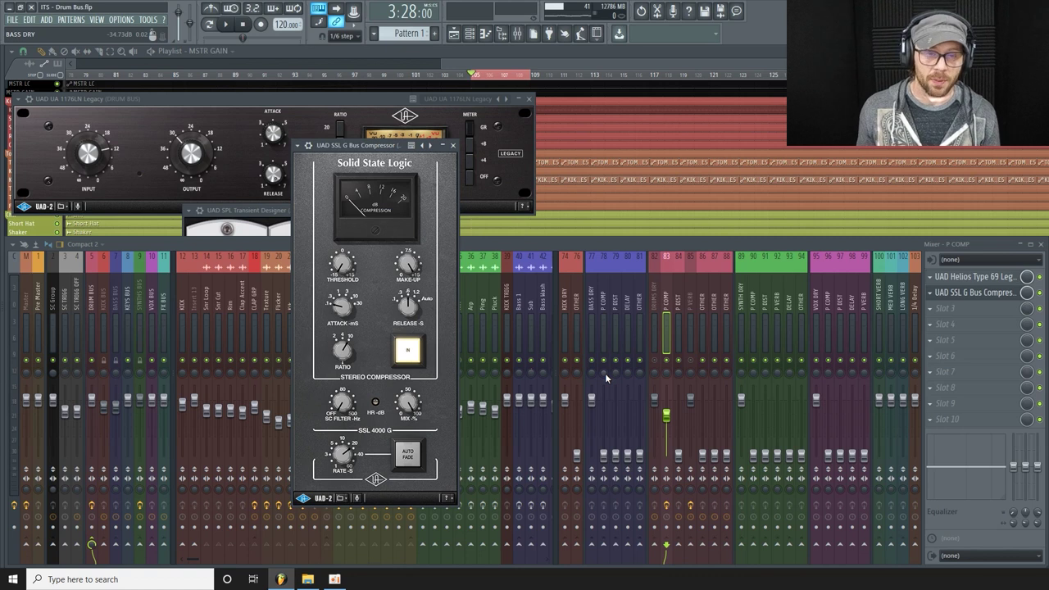
{"action": "left_click", "coordinate": [452, 144]}
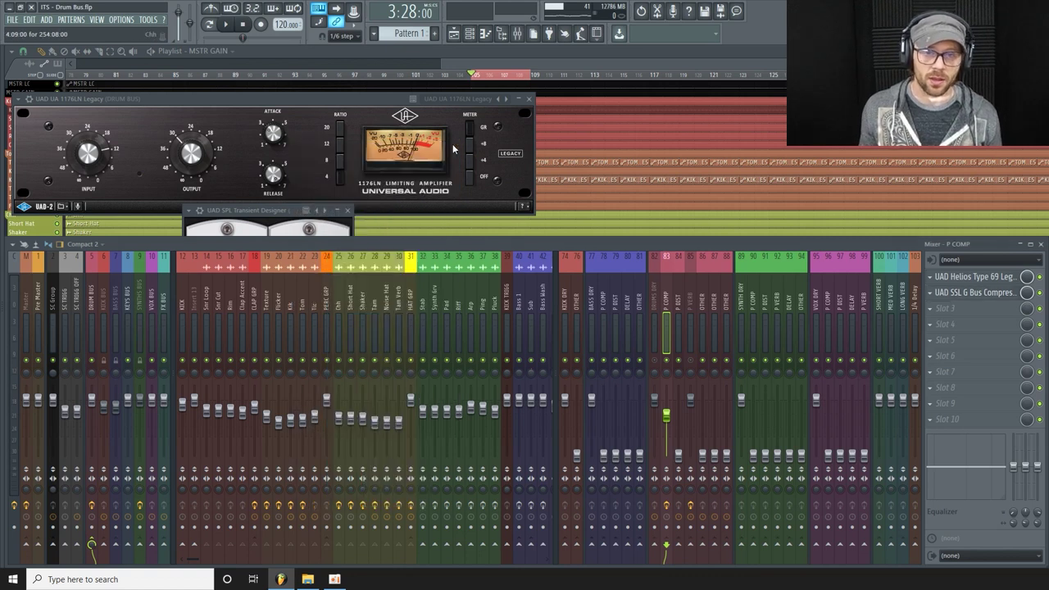
{"action": "left_click_drag", "start_coordinate": [665, 416], "coordinate": [666, 453]}
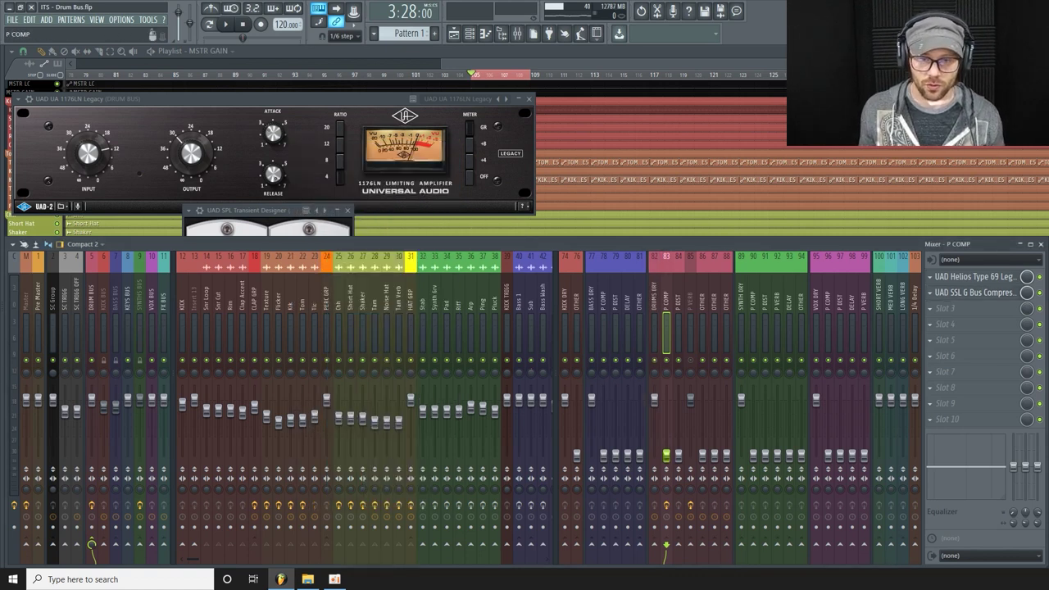
{"action": "key", "text": "space"}
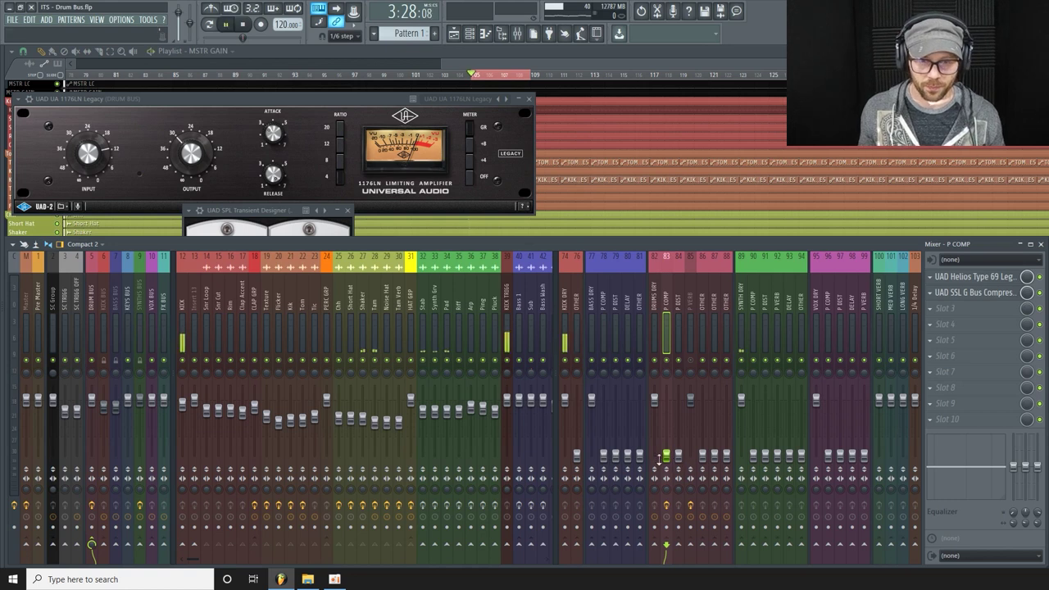
{"action": "mouse_move", "coordinate": [669, 457]}
{"action": "left_mouse_down"}
{"action": "mouse_move", "coordinate": [666, 426]}
{"action": "mouse_move", "coordinate": [666, 439]}
{"action": "left_mouse_up"}
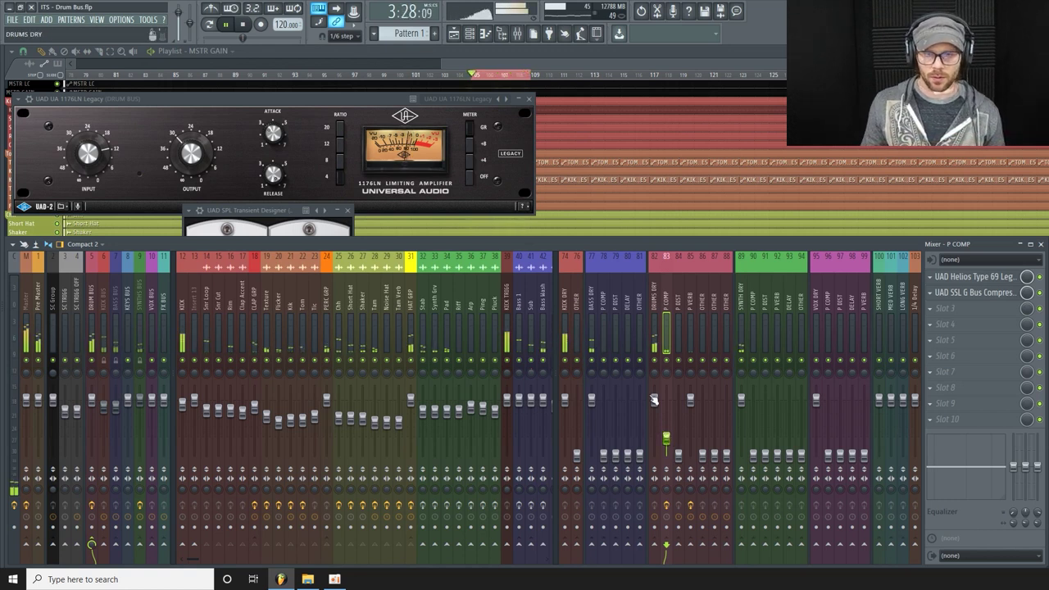
{"action": "key", "text": "space"}
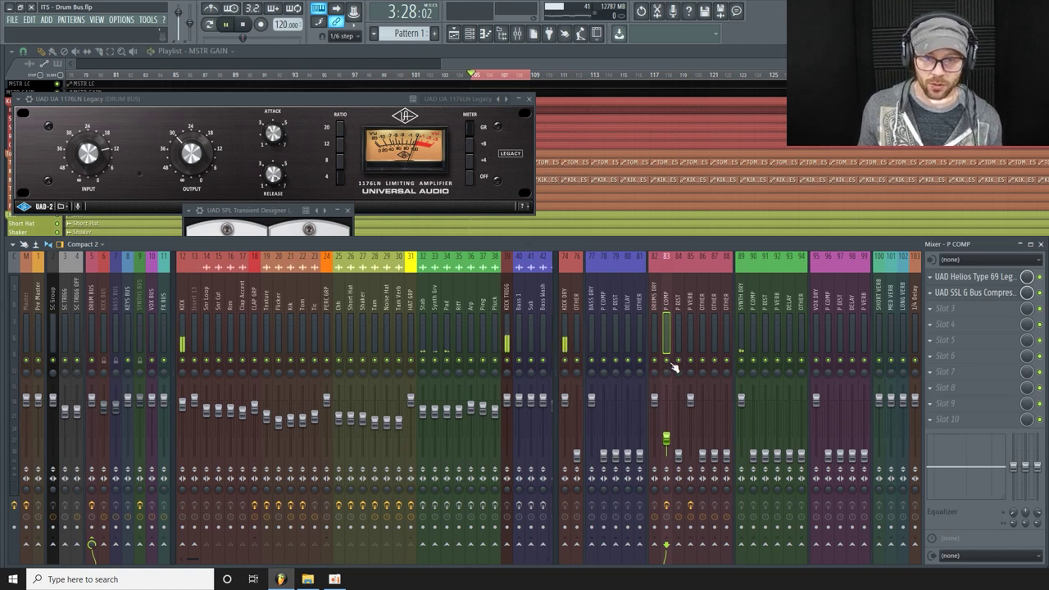
{"action": "key", "text": "space"}
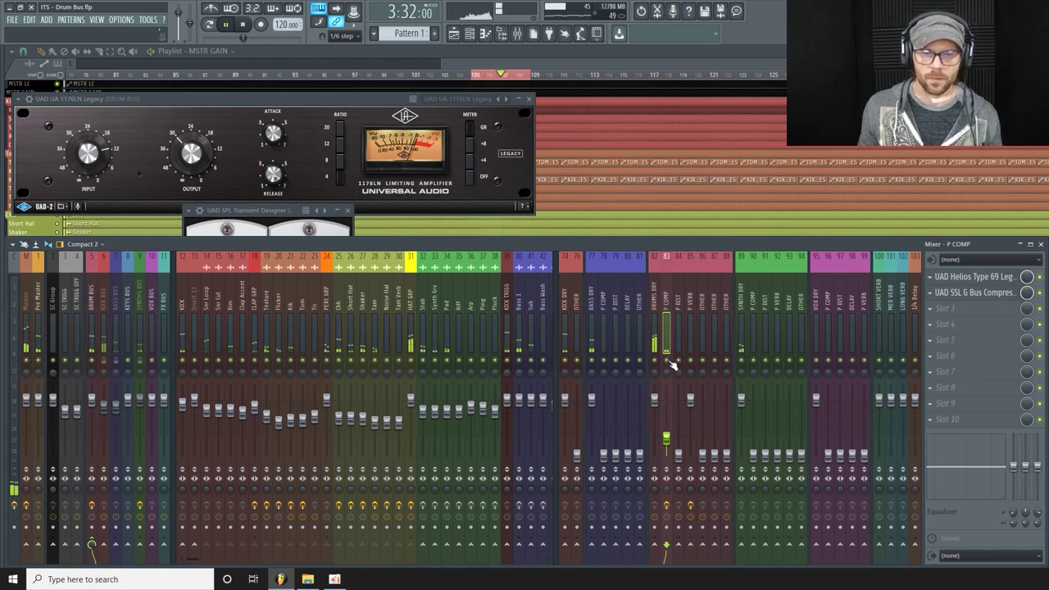
Step: Restart playback and select the DRUM BUS track to view its four-effect chain
{"action": "key", "text": "space"}
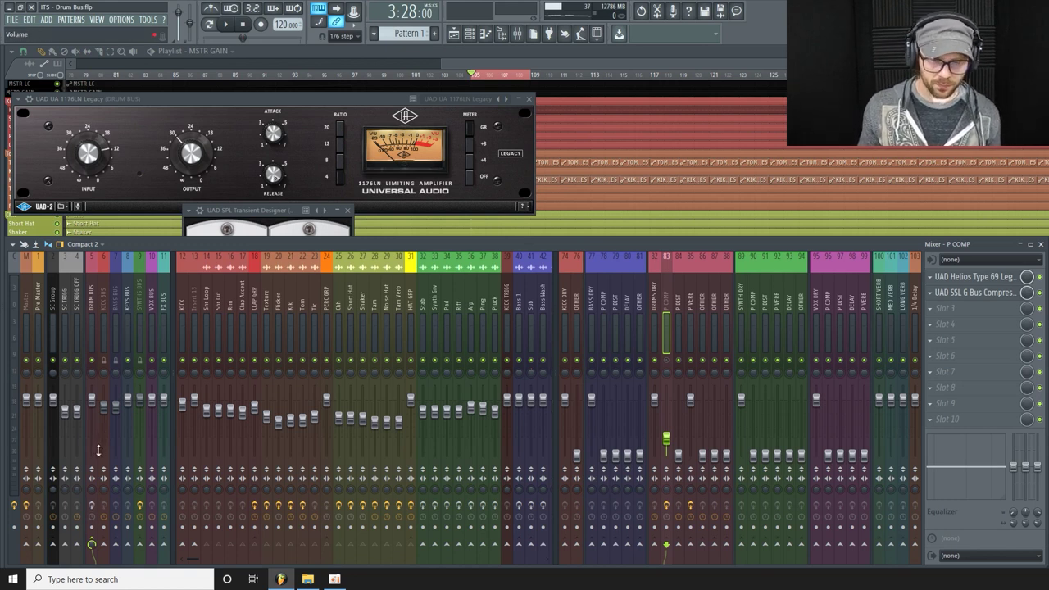
{"action": "key", "text": "space"}
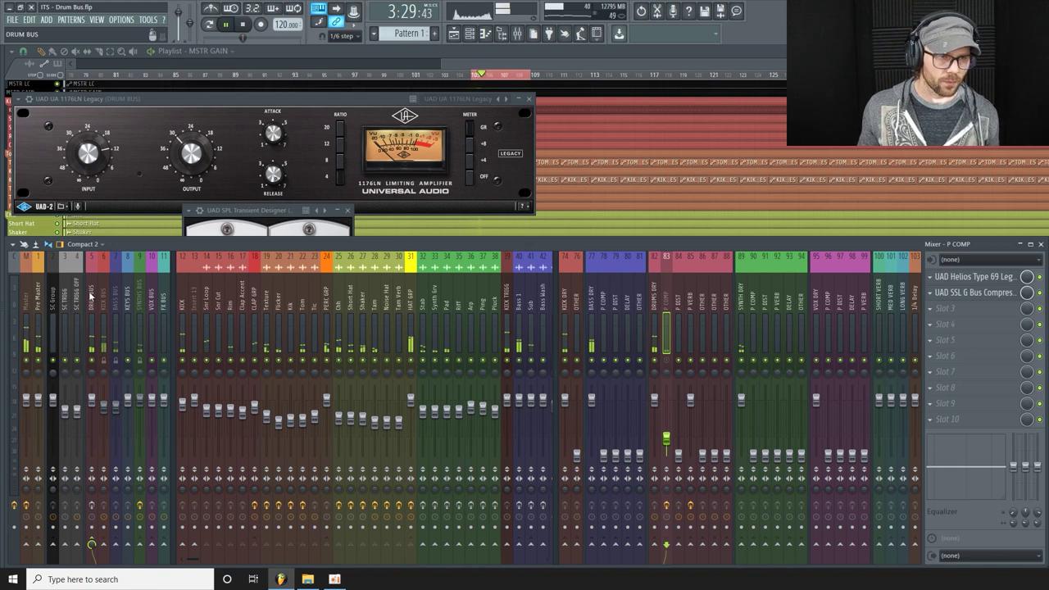
{"action": "left_click", "coordinate": [91, 332]}
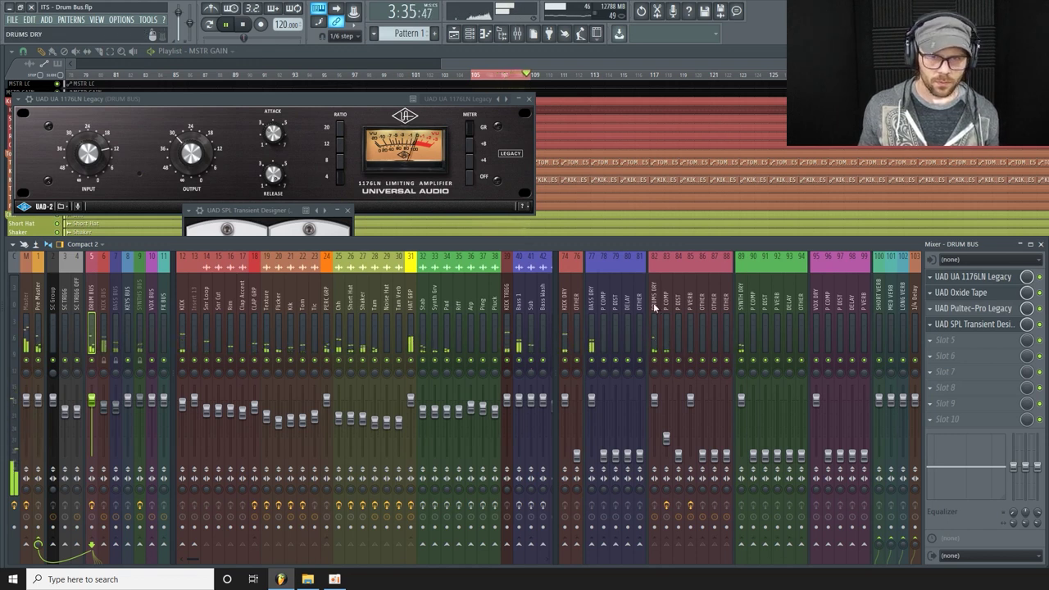
Step: Select the DRUMS DRY mixer track (82) to show its empty effect slots
{"action": "left_click", "coordinate": [657, 337]}
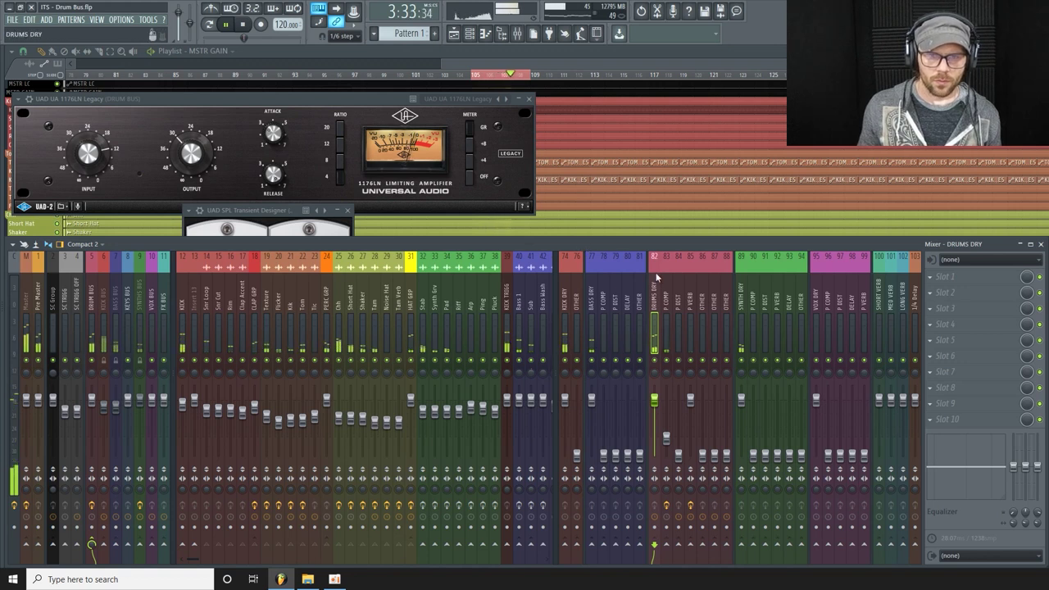
{"action": "key", "text": "space"}
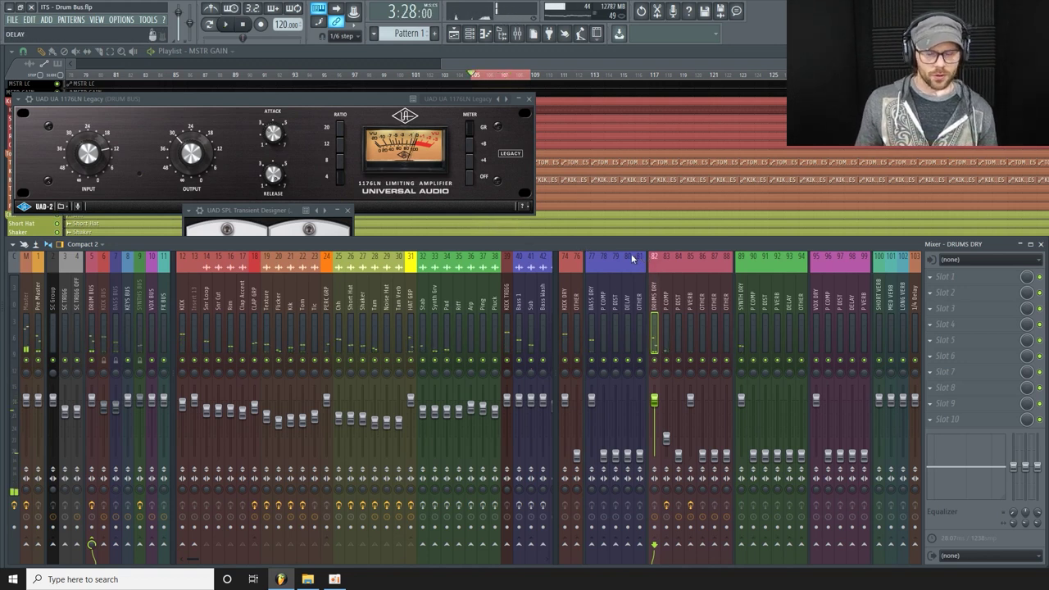